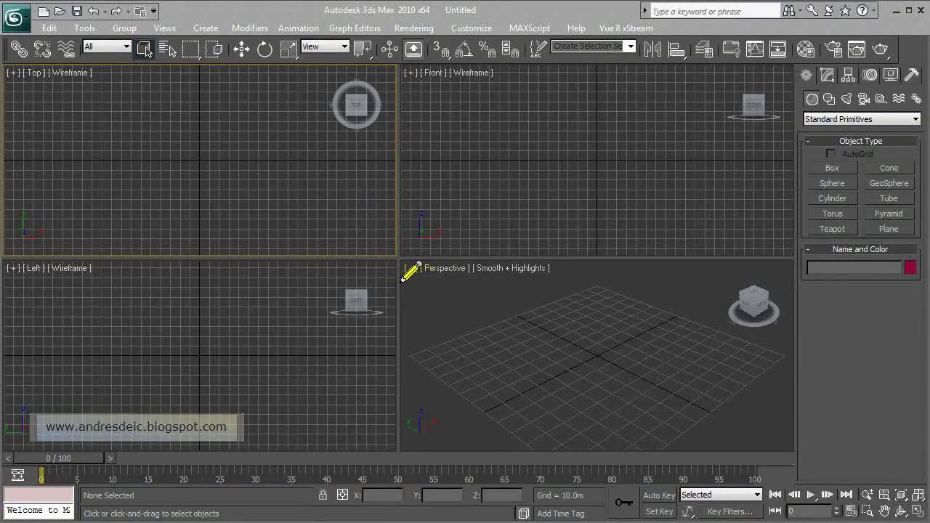
Hide the grid in the Perspective view from its viewport menu
click(402, 277)
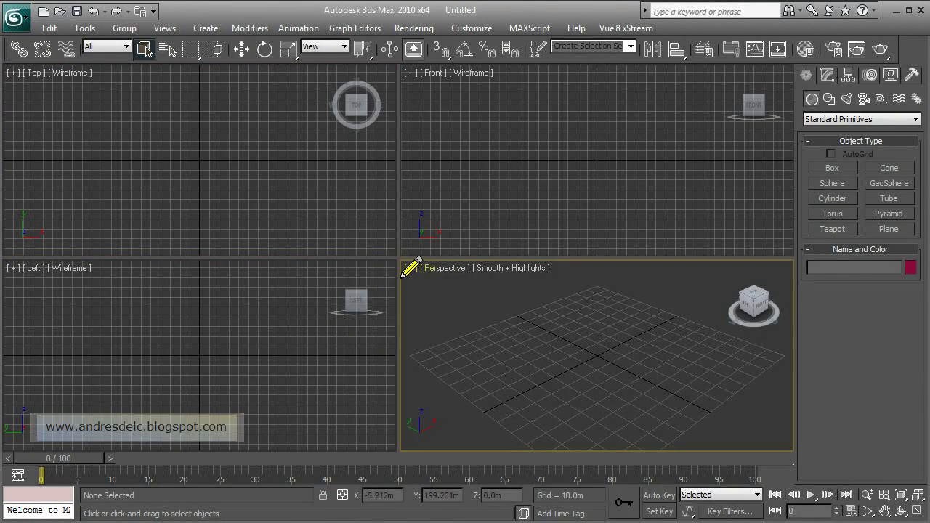
click(408, 268)
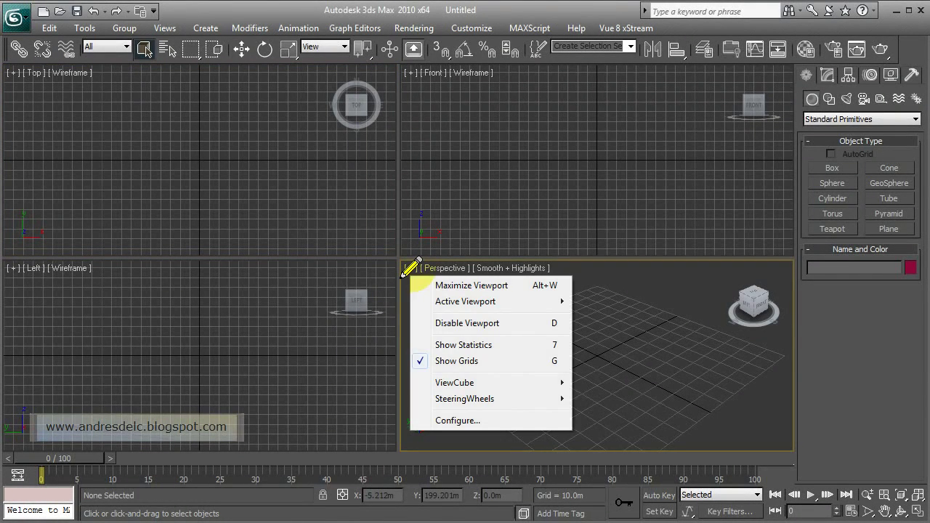
click(434, 361)
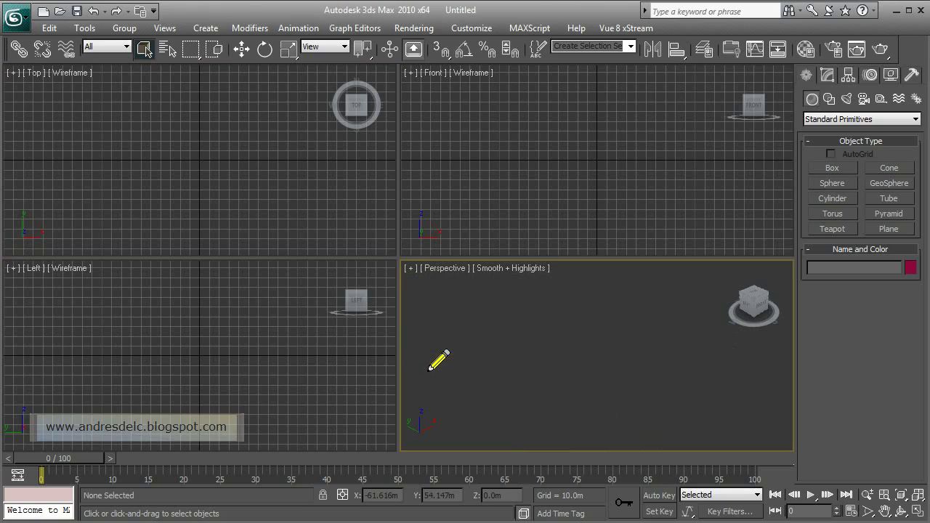
Hide the Left, Top and Front grids with G, then maximize the Perspective view
click(296, 339)
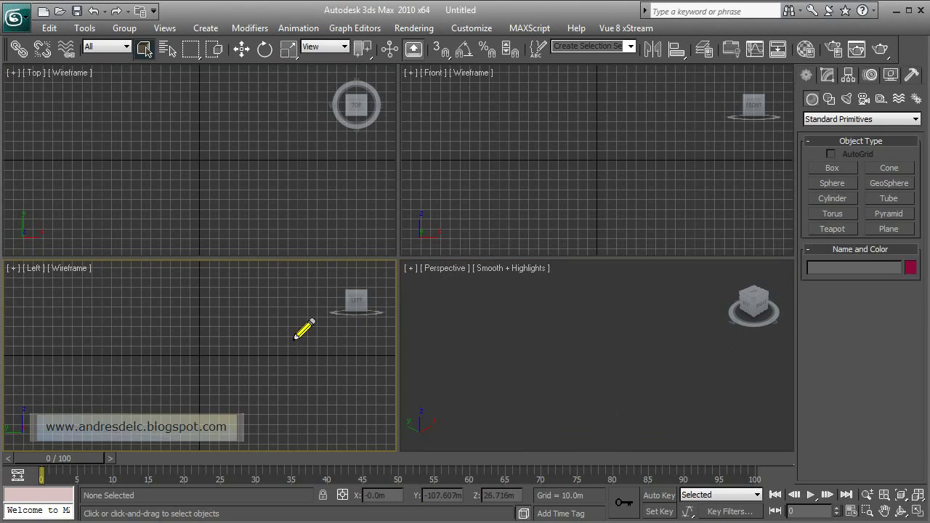
key(g)
click(251, 207)
key(g)
click(422, 207)
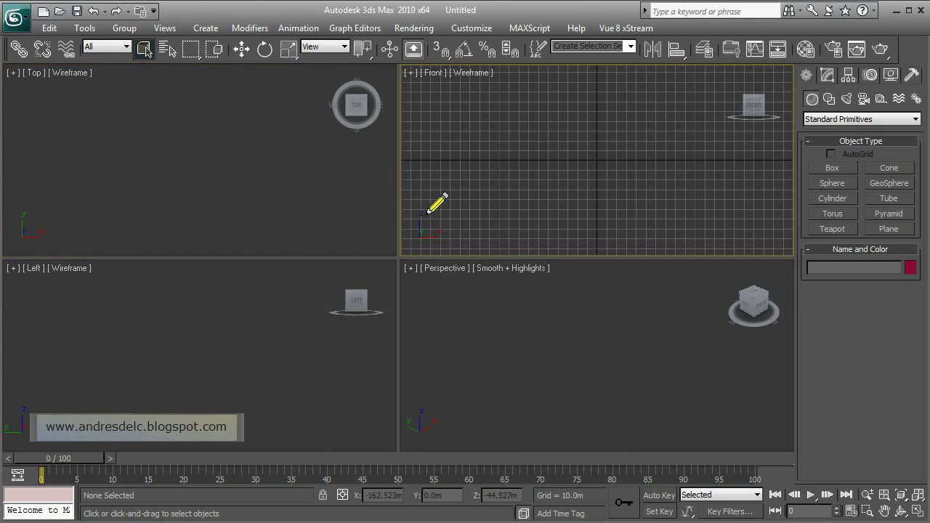
key(g)
click(478, 305)
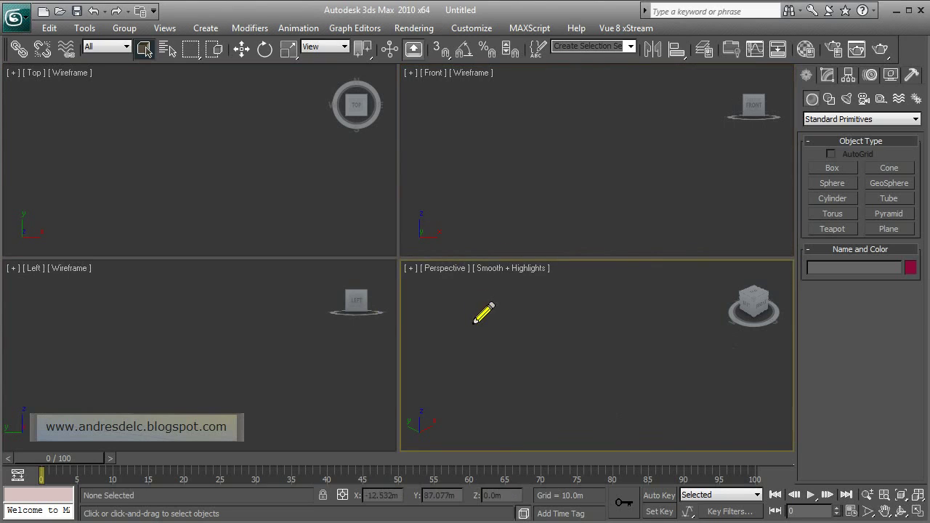
click(918, 513)
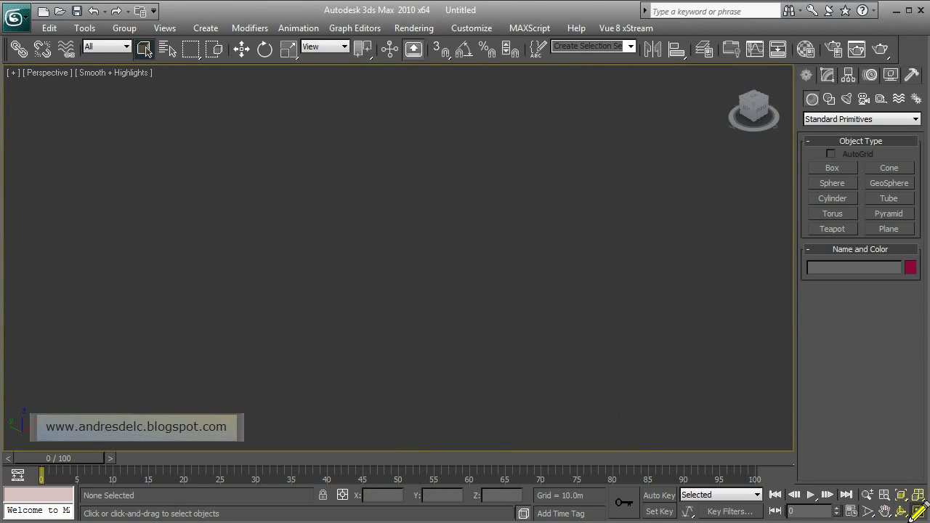
Draw a large ground plane across the Perspective view
click(885, 231)
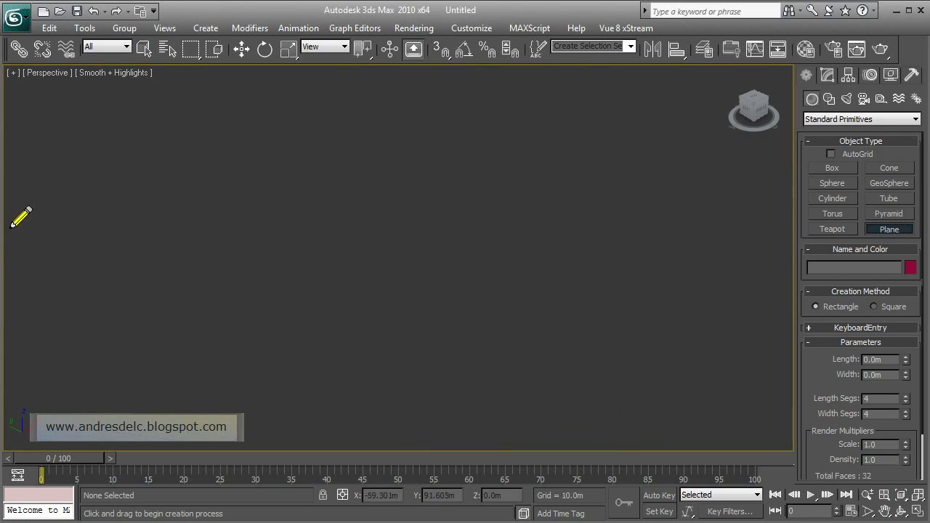
mouse_move(11, 224)
mouse_down()
mouse_move(249, 380)
mouse_move(666, 312)
mouse_move(784, 208)
mouse_up()
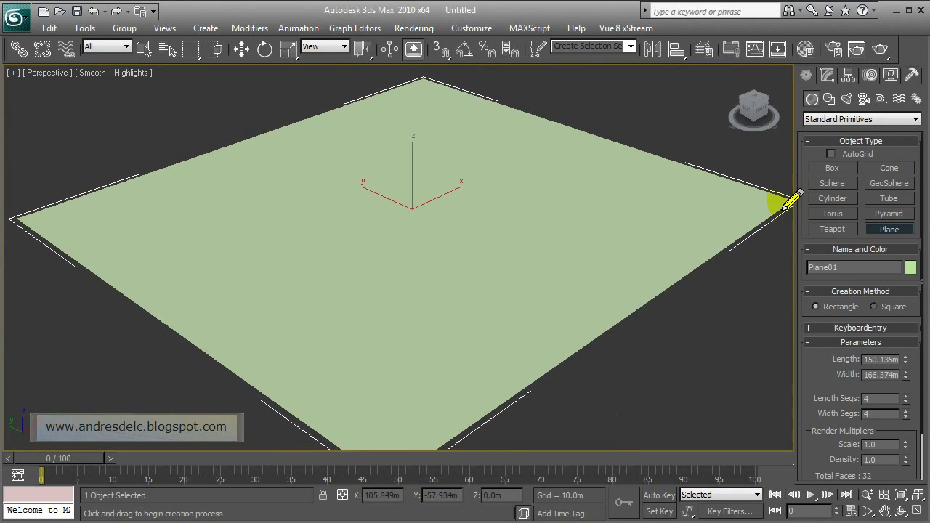
right_click(749, 207)
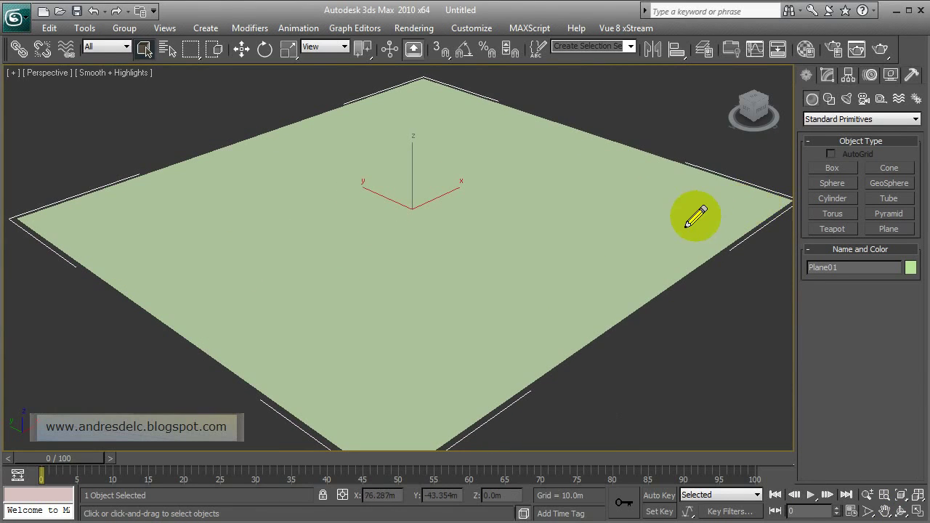
Create a teapot standing in the middle of the plane
click(821, 235)
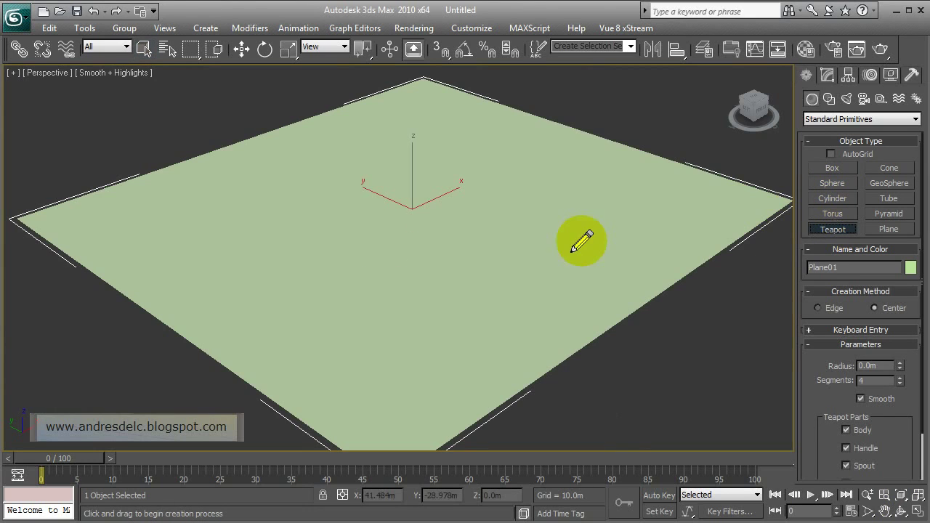
drag(383, 239, 416, 285)
right_click(426, 278)
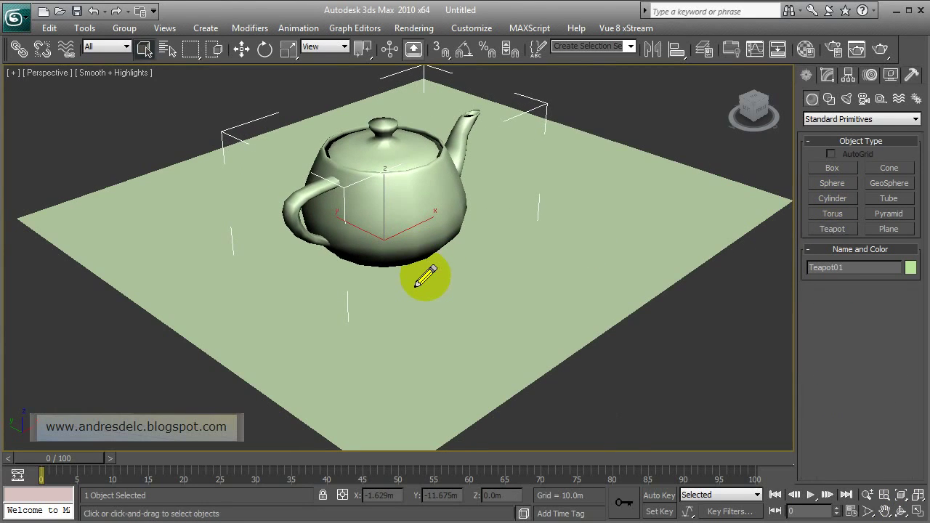
Orbit and zoom the Perspective view in close to the teapot
click(901, 511)
drag(494, 284, 475, 296)
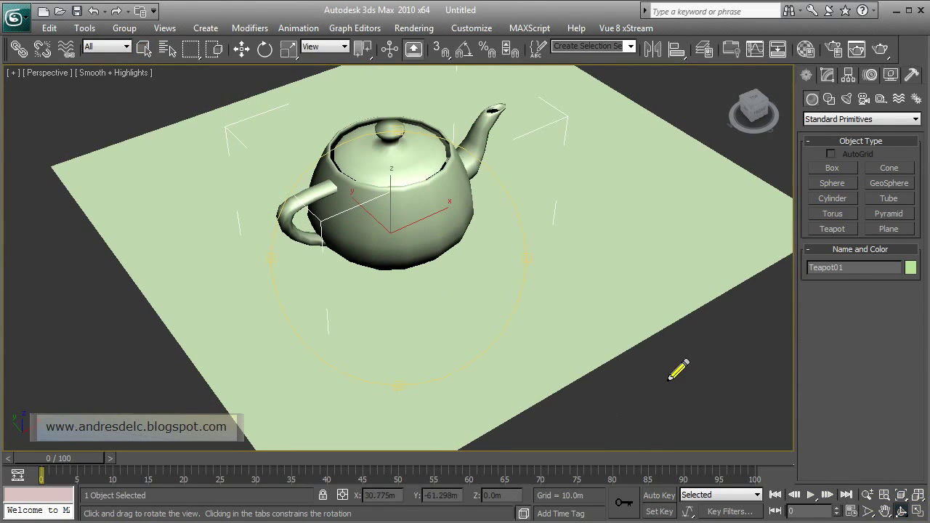
right_click(697, 259)
key(shift+z)
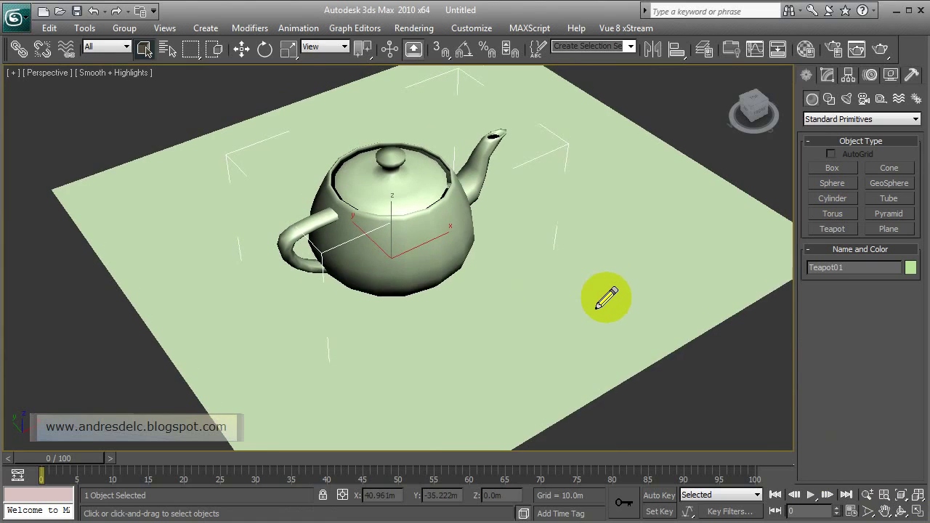
key(shift+z)
key(shift+z)
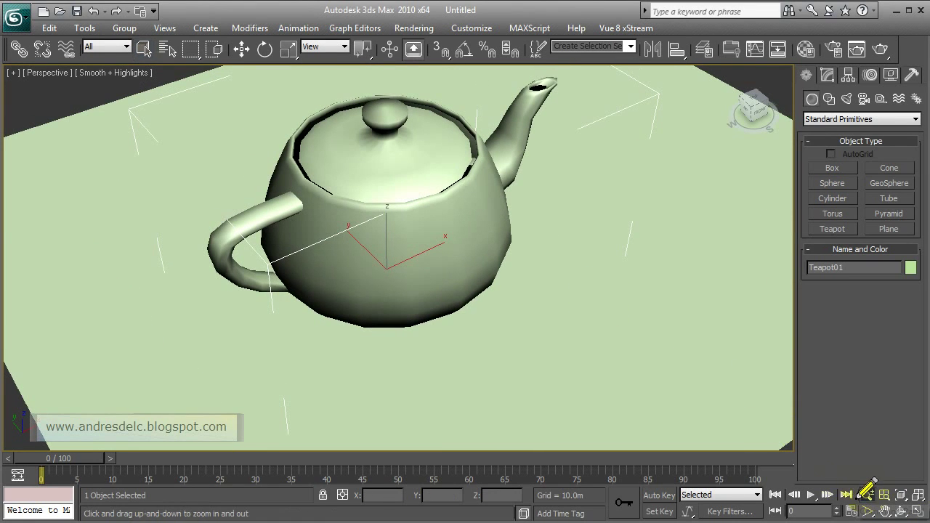
click(865, 494)
drag(670, 370, 642, 338)
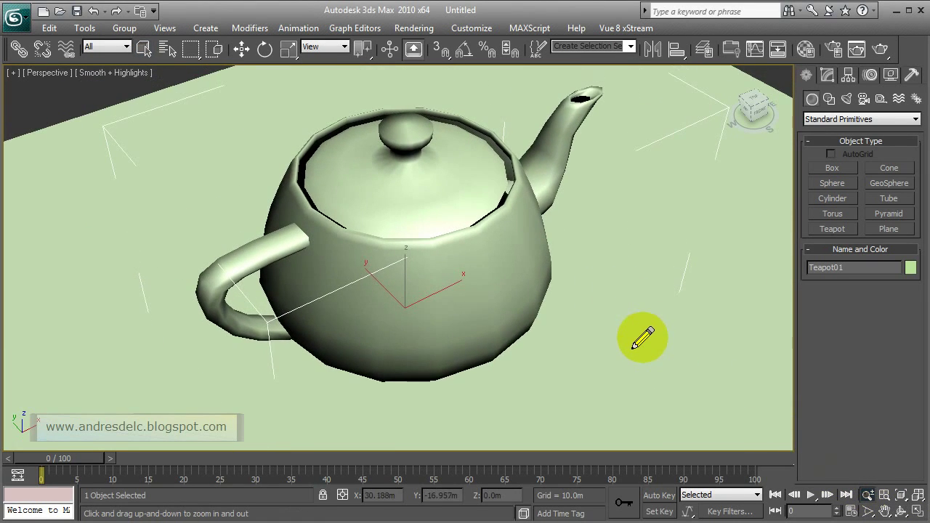
right_click(643, 338)
Enlarge Plane01 to about 249 by 235 m and restore the four-viewport layout
click(664, 298)
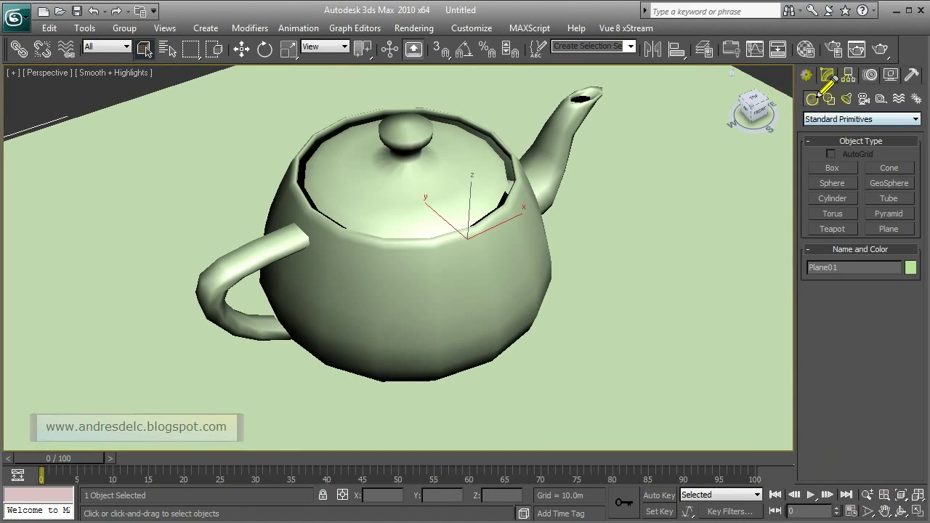
click(826, 76)
drag(904, 280, 904, 270)
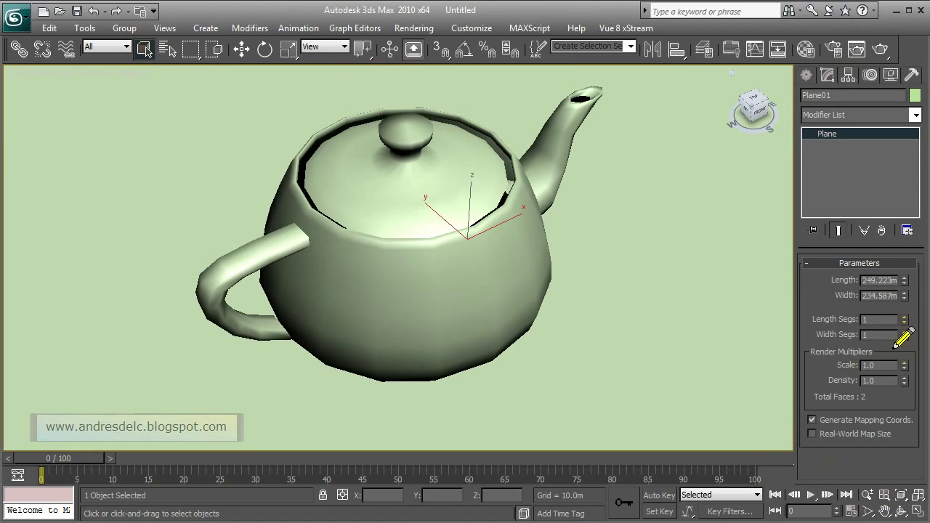
click(914, 510)
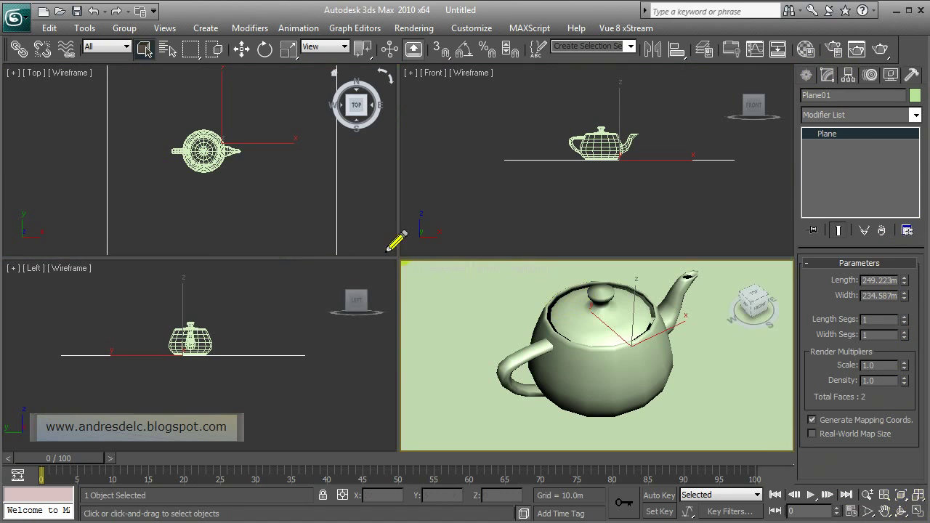
Draw a photometric mr Sky Portal, roughly 74 by 50 m, above the teapot in the Front view
click(808, 76)
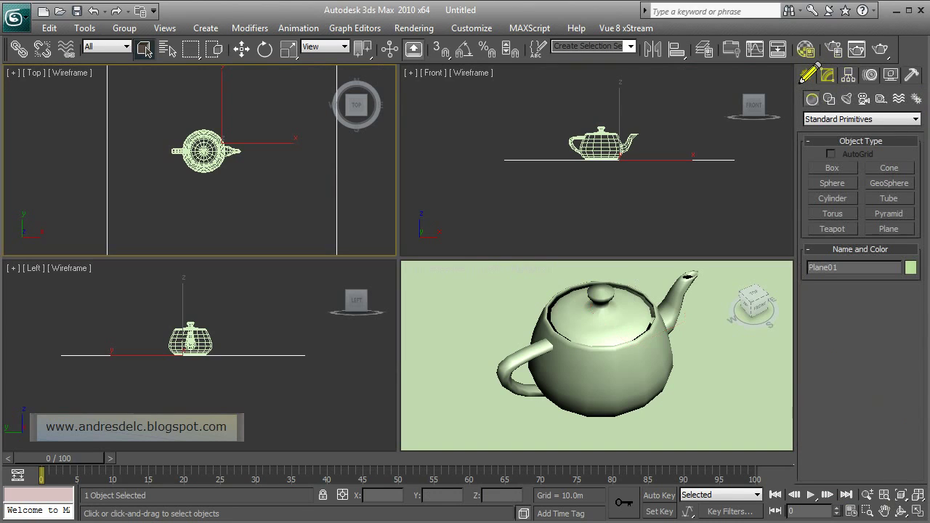
click(846, 100)
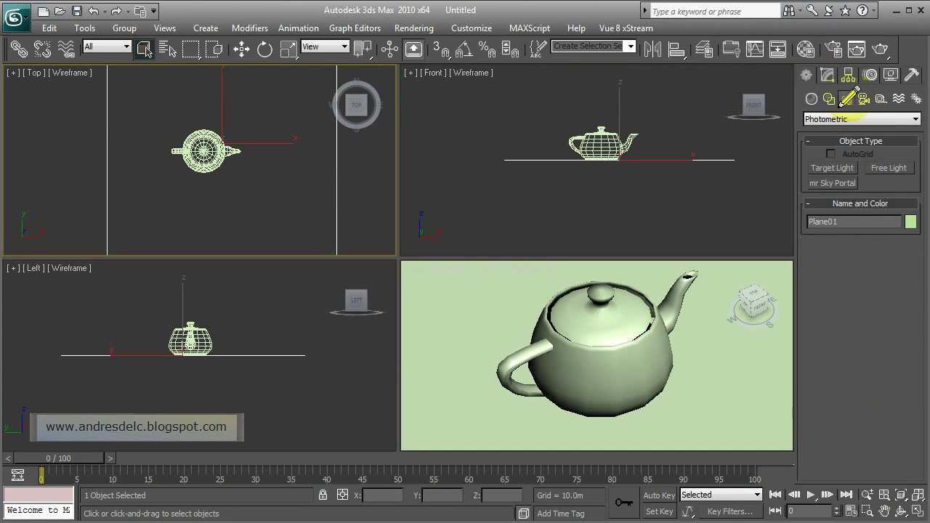
click(833, 186)
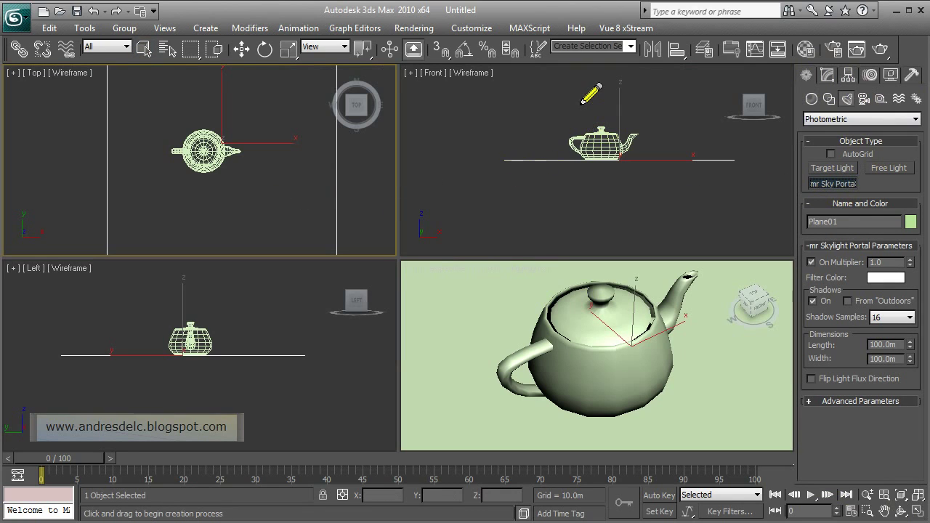
mouse_move(586, 77)
mouse_down()
mouse_move(631, 166)
mouse_move(609, 161)
mouse_up()
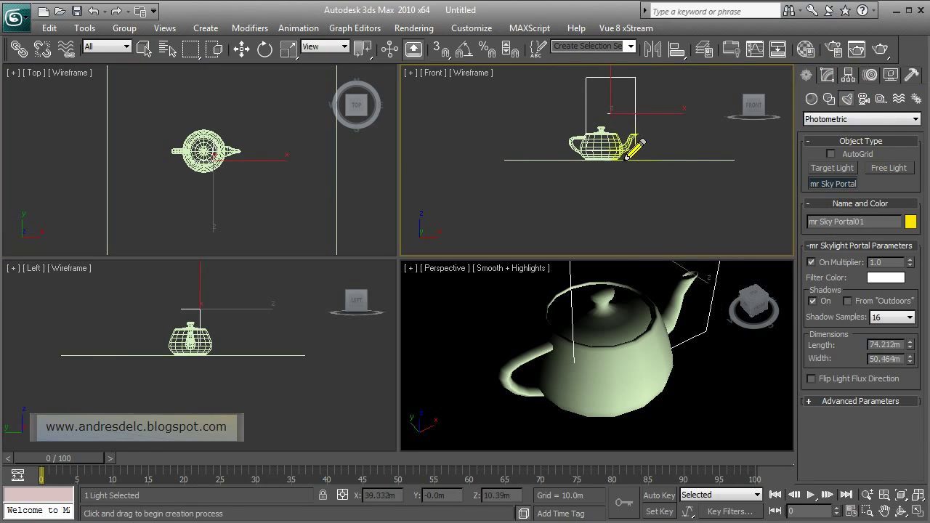
right_click(608, 161)
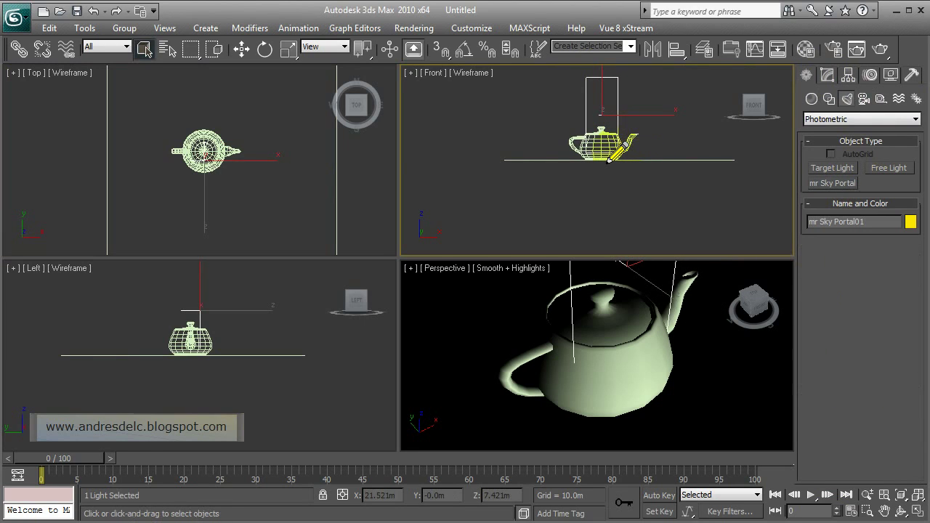
right_click(260, 176)
Move the sky portal below and to the right of the teapot in the Top view
click(242, 49)
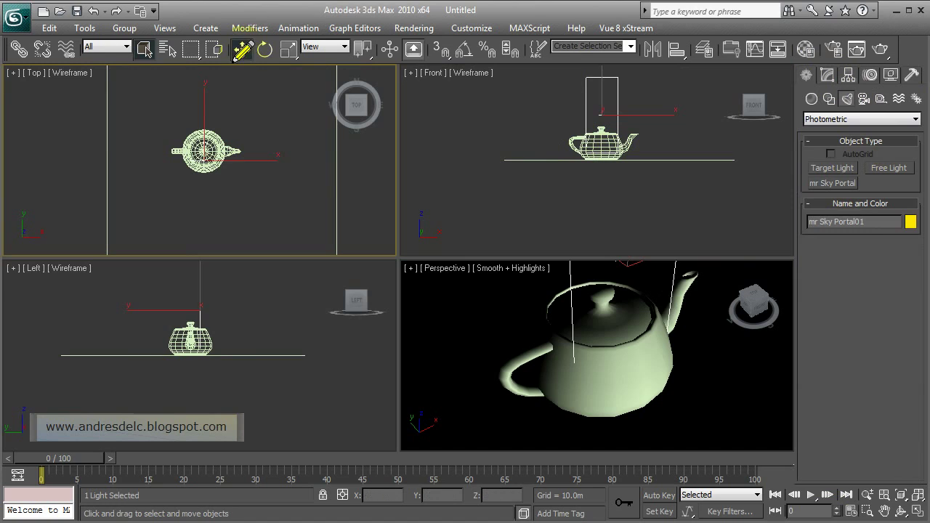
drag(203, 131, 202, 199)
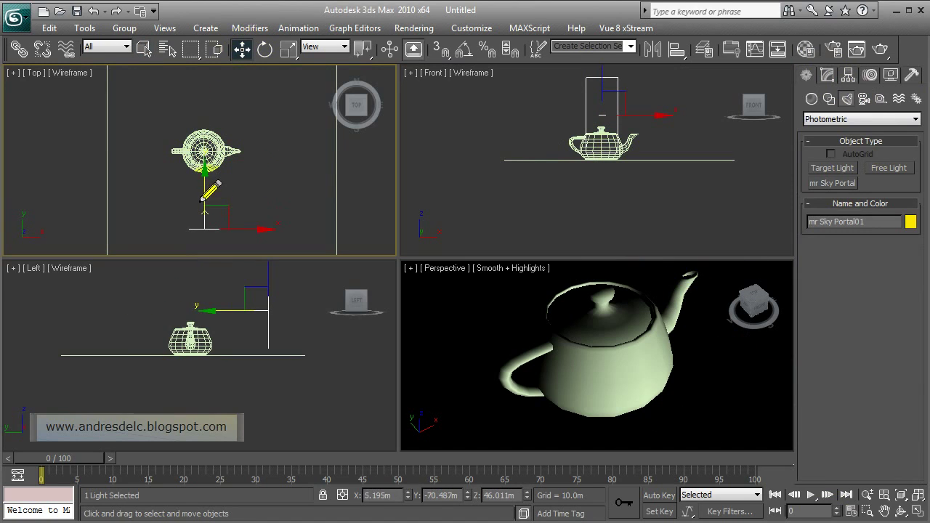
click(247, 236)
click(204, 229)
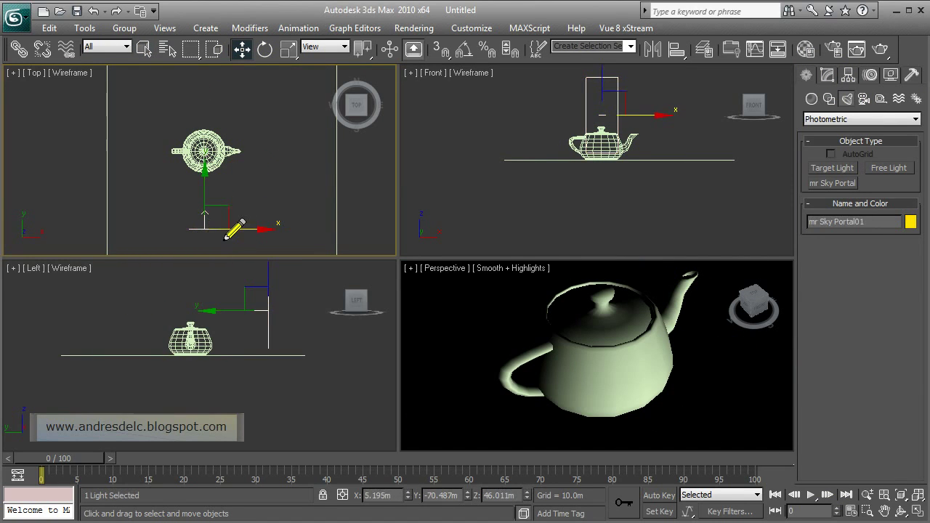
drag(234, 229, 289, 231)
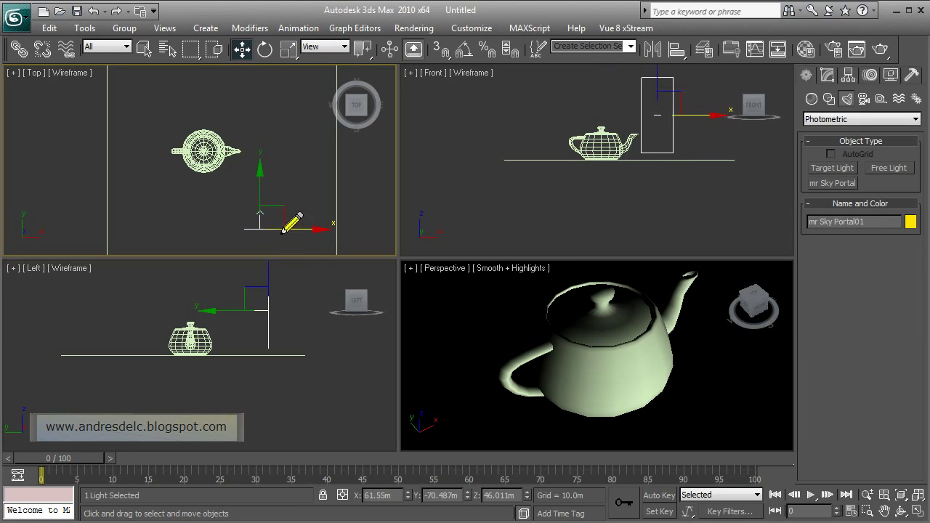
Rotate the portal 40° about its vertical axis, then Shift-drag a copy to the teapot's other side
click(259, 56)
drag(291, 204, 283, 130)
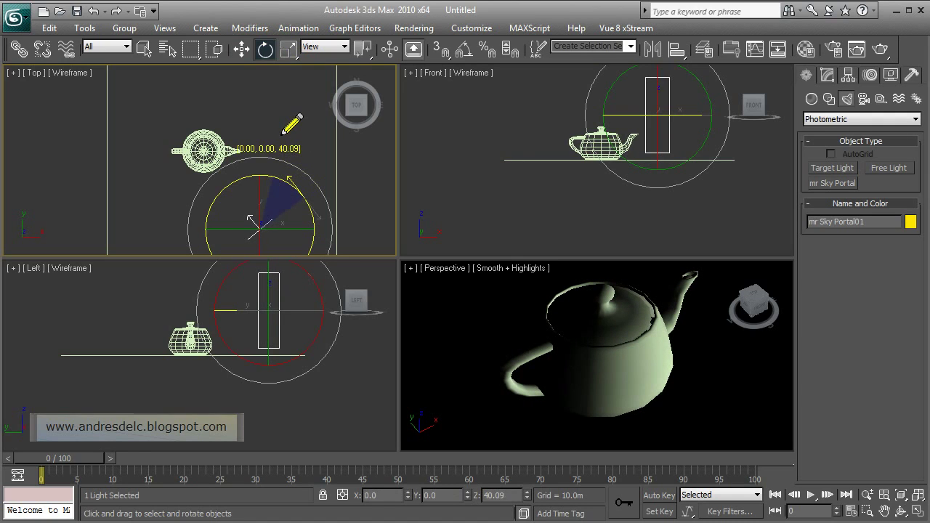
key(w)
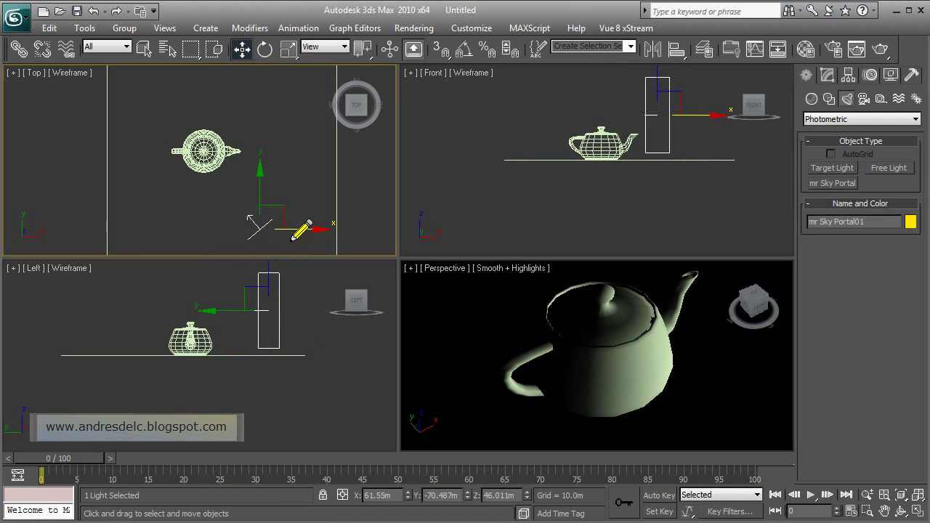
shift+drag(296, 241, 191, 241)
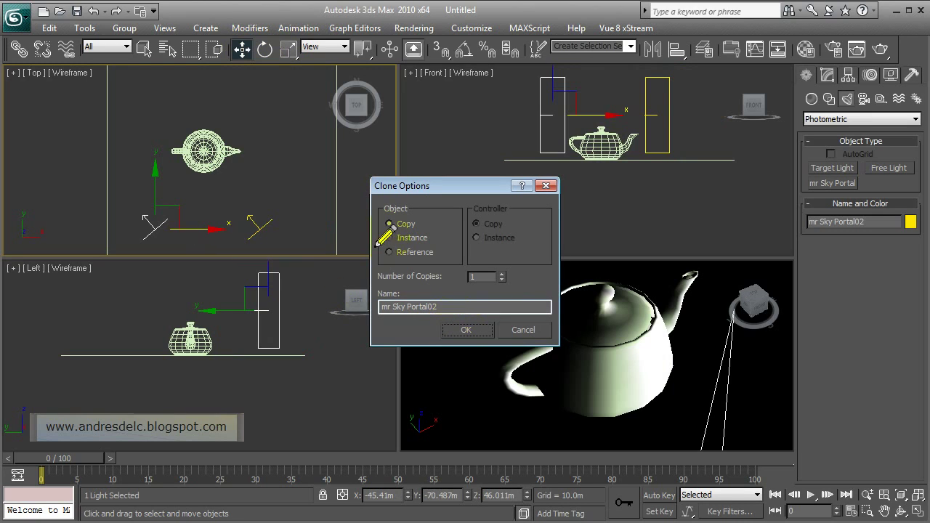
Accept the mr Sky Portal02 copy and rotate it about -57° around the vertical axis
click(466, 329)
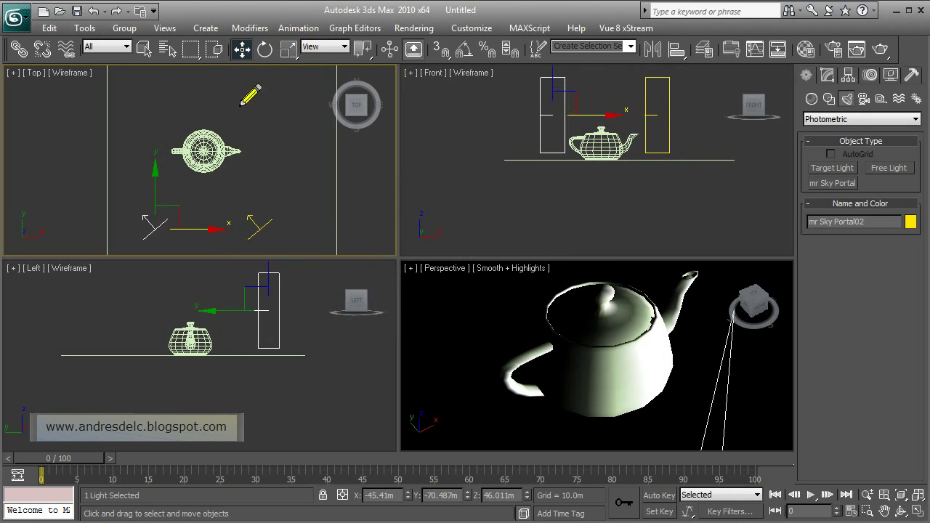
click(265, 49)
mouse_move(181, 205)
mouse_down()
mouse_move(248, 346)
mouse_move(254, 336)
mouse_up()
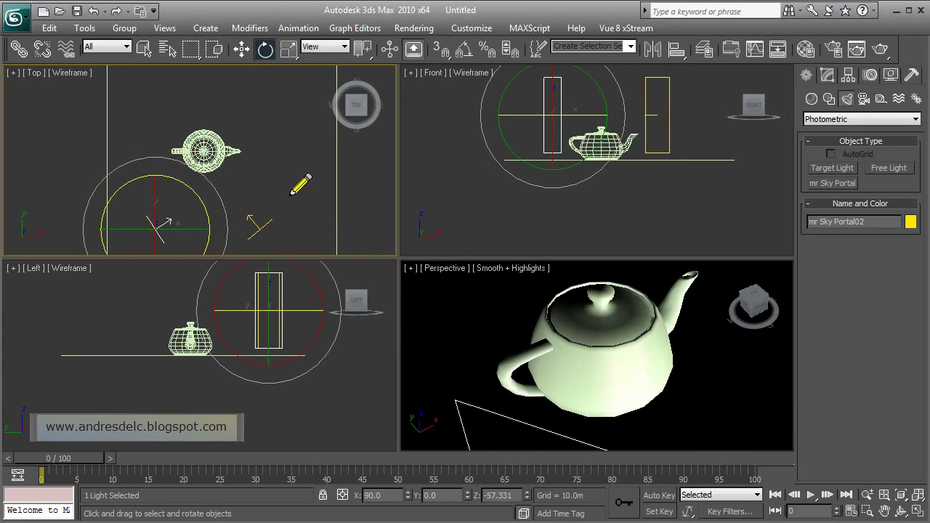
right_click(297, 182)
click(250, 221)
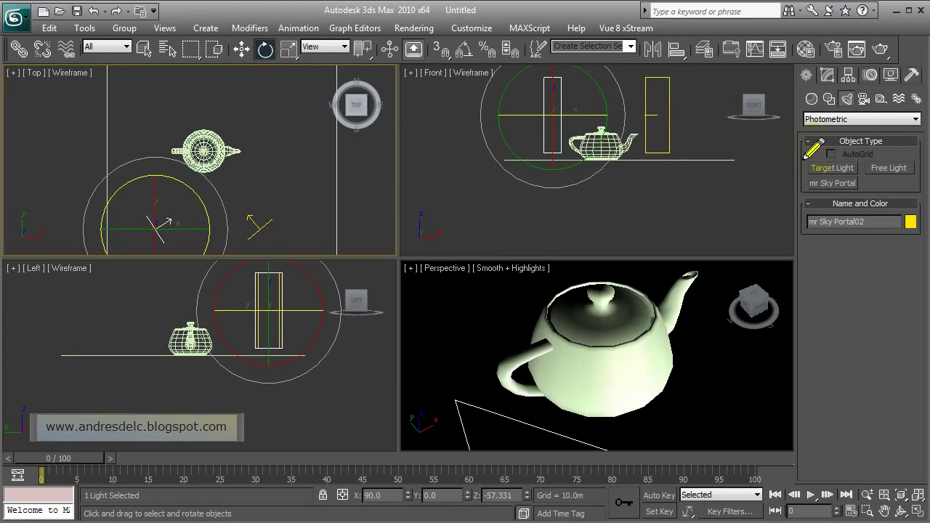
Place two Standard Skylights, Sky01 and Sky02, in the Top view with multiplier 0.2
click(838, 124)
click(836, 139)
click(888, 202)
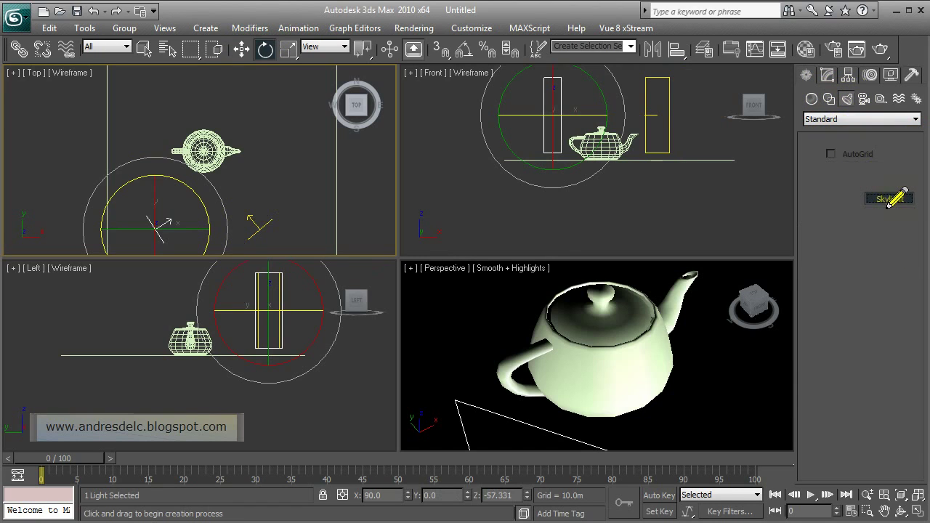
click(220, 103)
text(0.2)
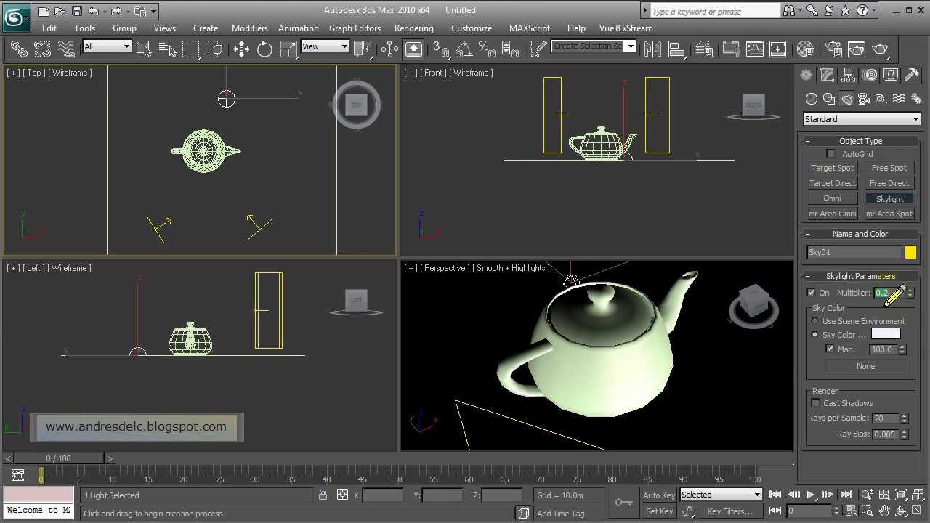
click(601, 354)
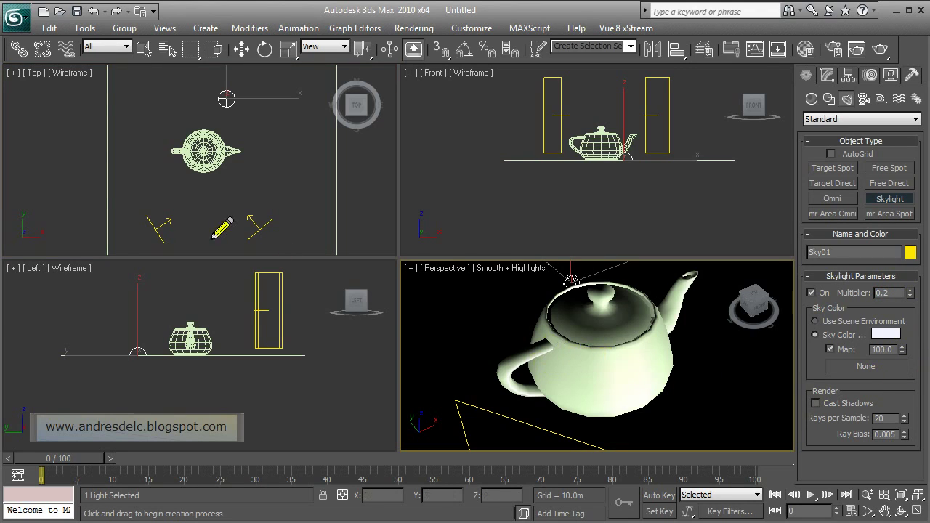
click(160, 227)
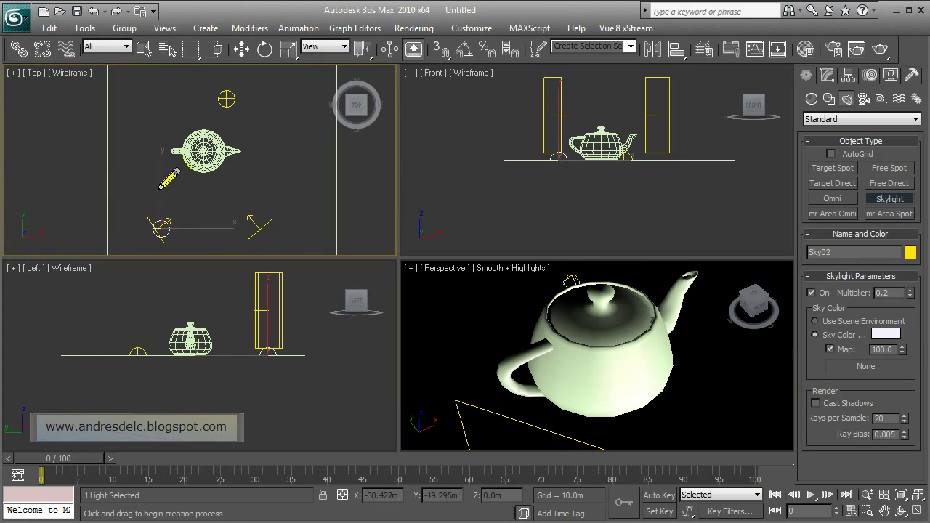
Move mr Sky Portal02 to the left of the teapot in the Top view
key(e)
click(173, 234)
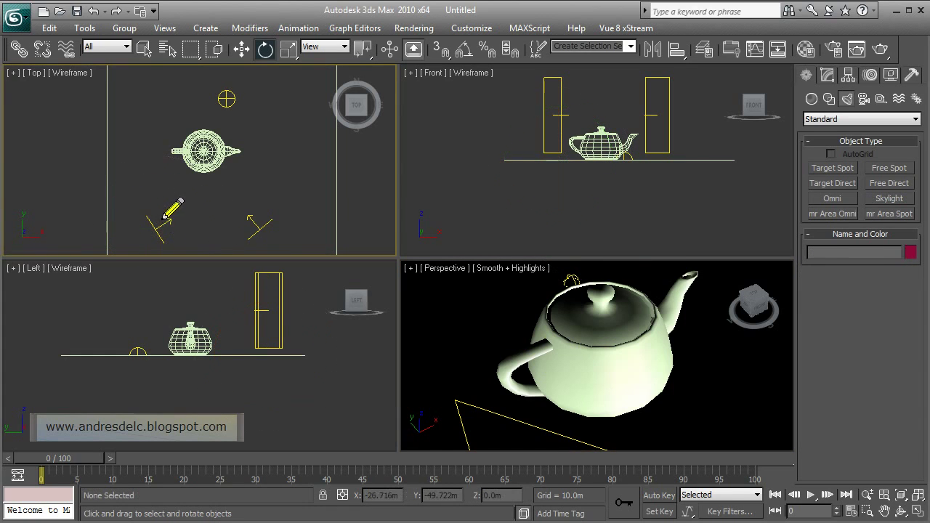
click(242, 49)
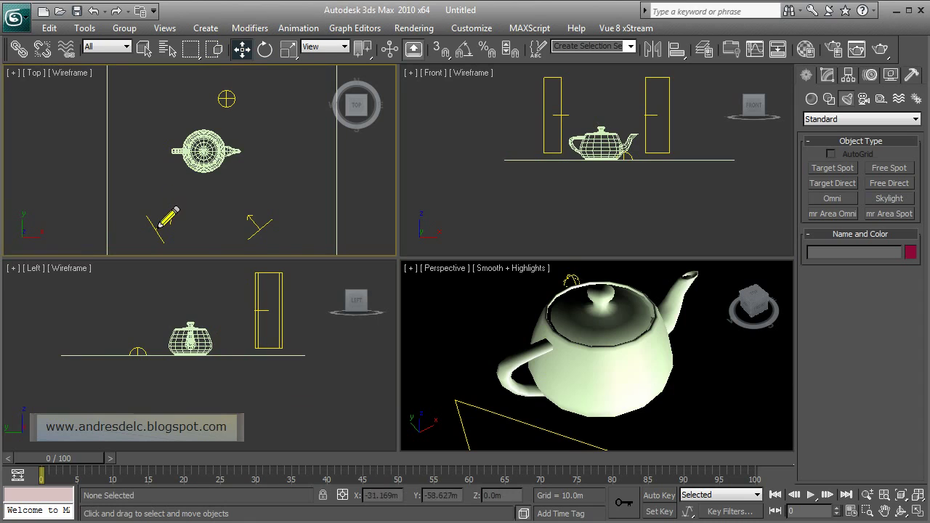
click(159, 229)
drag(161, 230, 101, 163)
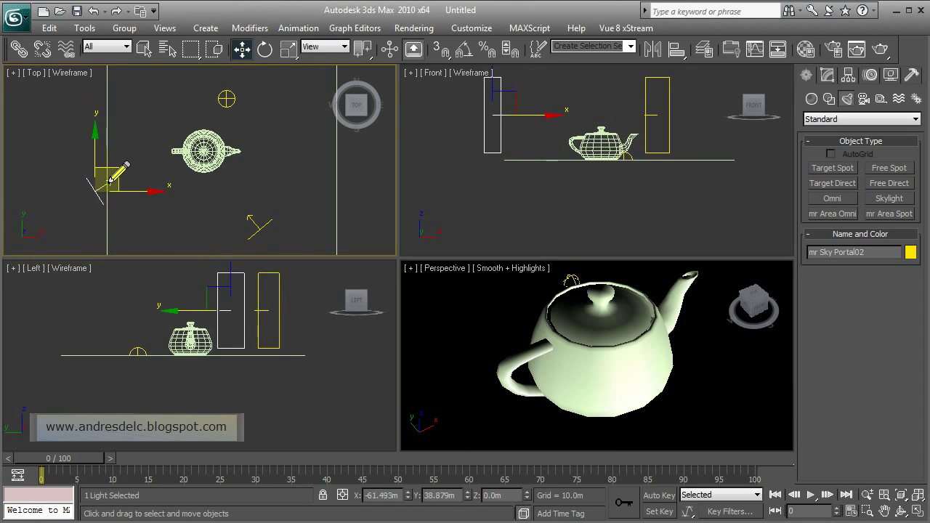
drag(102, 163, 109, 180)
Move mr Sky Portal01 to the teapot's right and nudge Portal02 slightly right
click(256, 227)
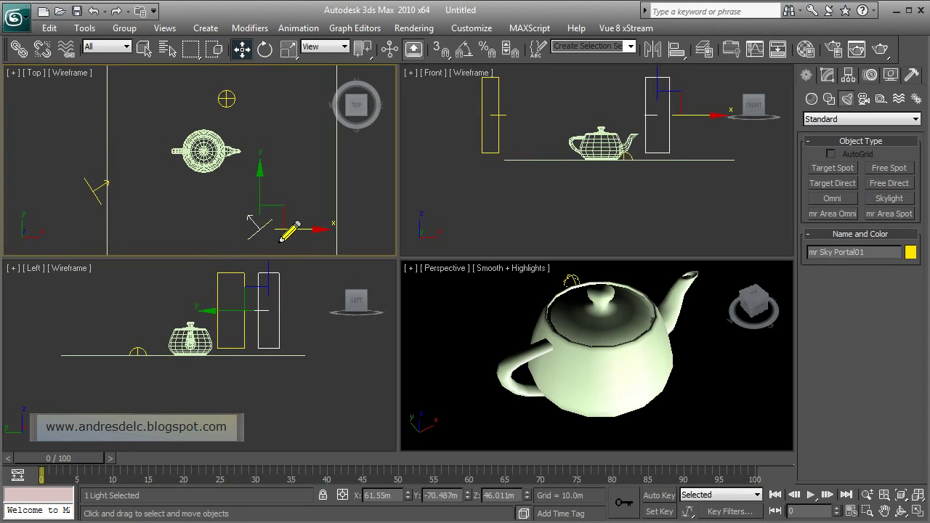
mouse_move(291, 236)
mouse_down()
mouse_move(304, 206)
mouse_move(283, 214)
mouse_up()
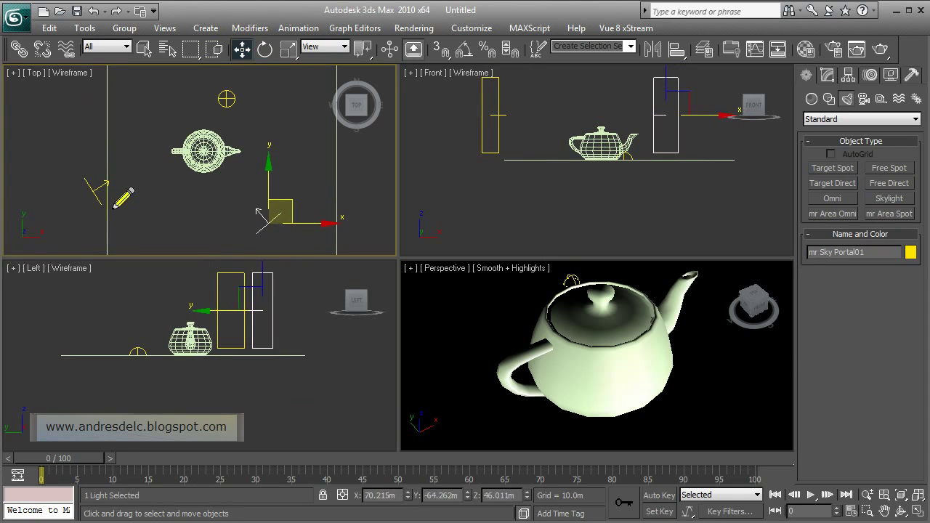
click(85, 194)
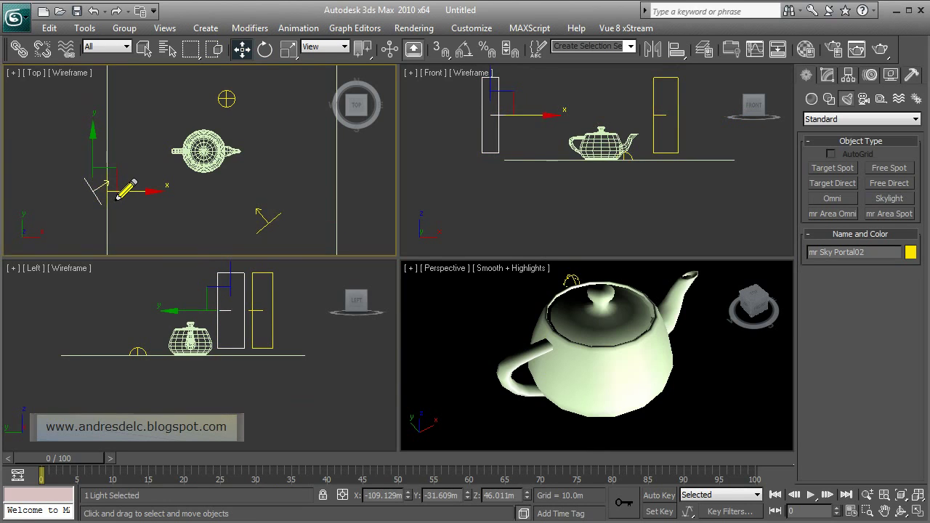
drag(118, 197, 143, 200)
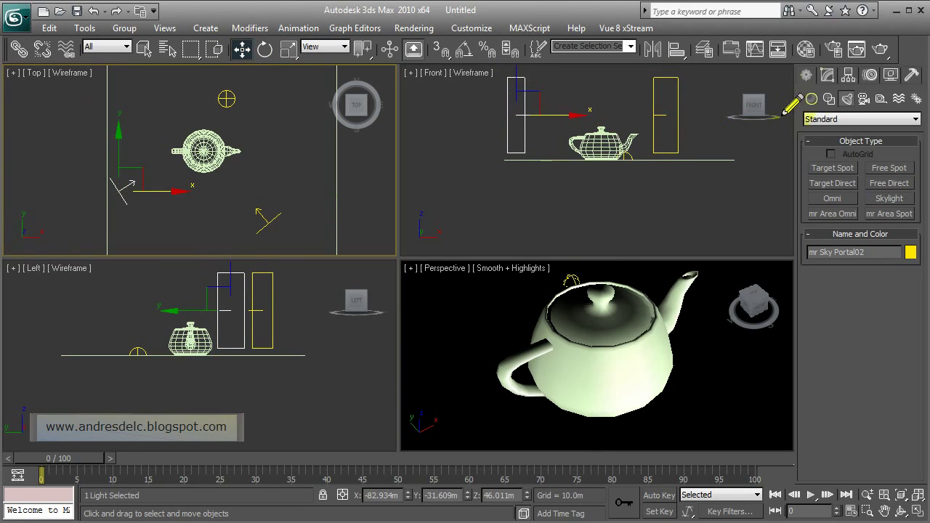
Give mr Sky Portal02 a pale light-blue filter colour
click(826, 73)
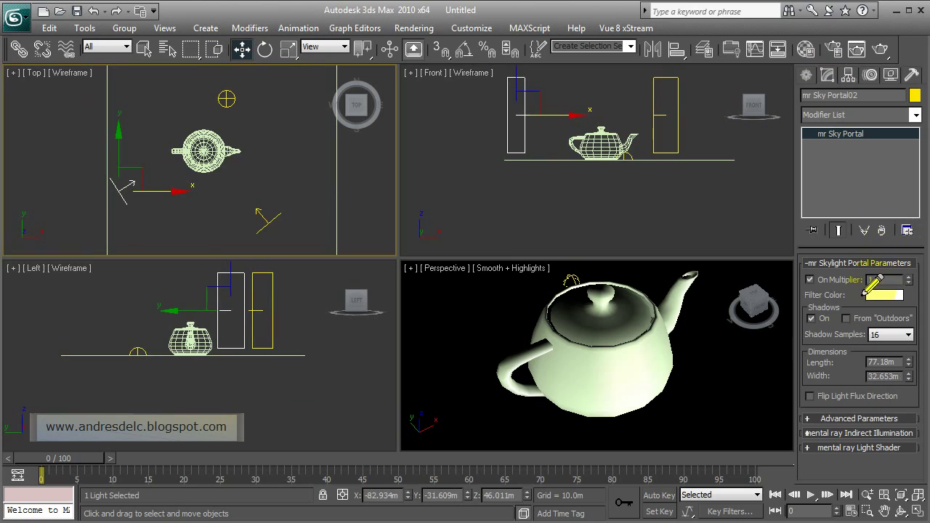
click(869, 297)
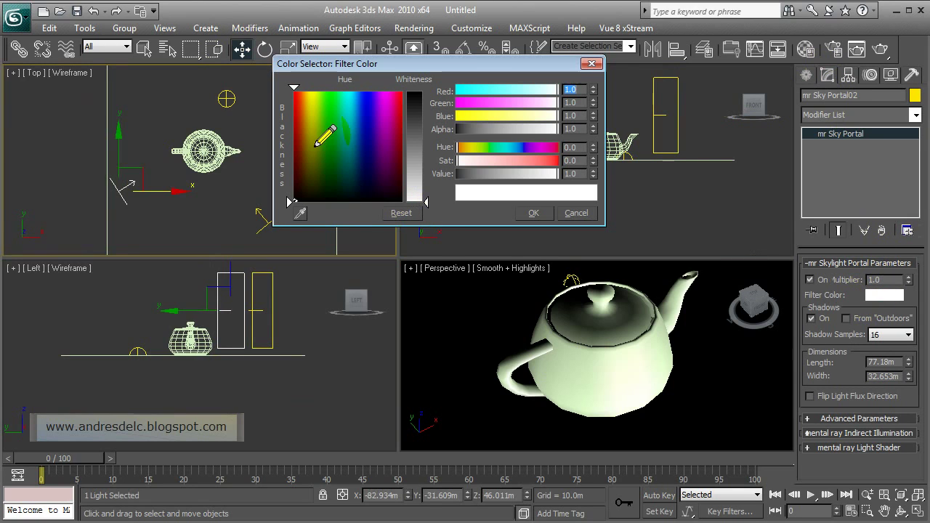
click(359, 101)
click(409, 166)
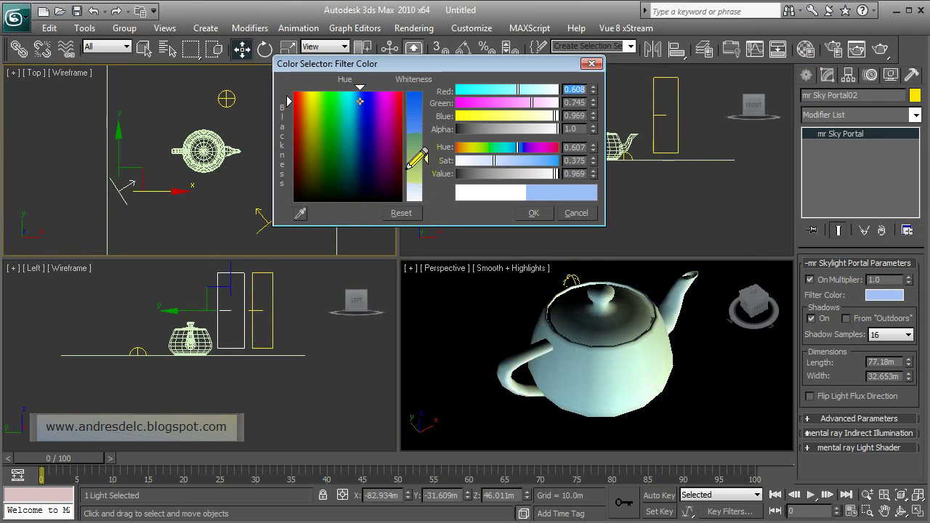
click(531, 215)
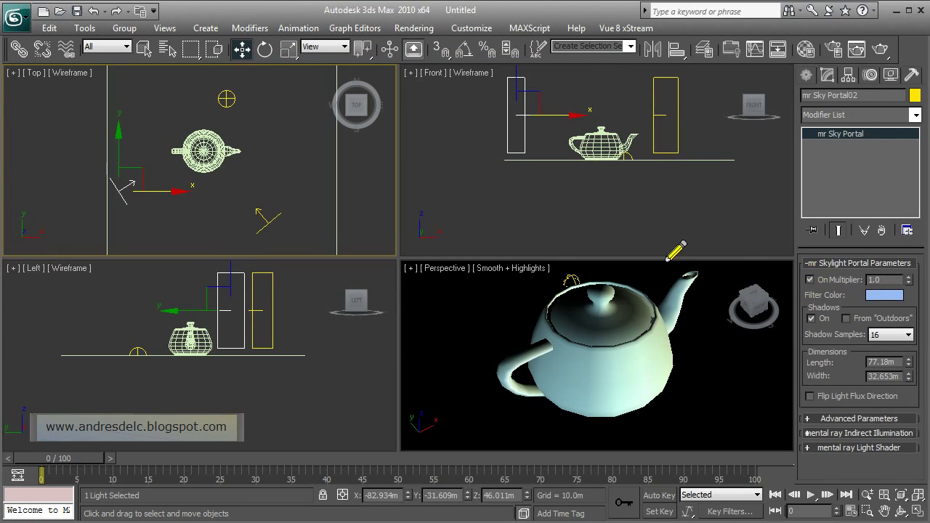
Give mr Sky Portal01 a warm tan filter colour
click(259, 231)
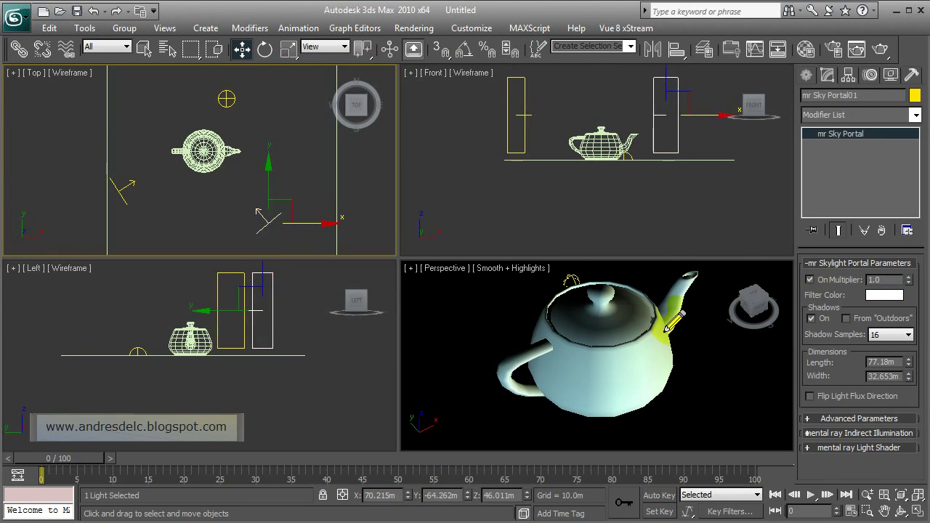
click(883, 295)
drag(426, 91, 557, 187)
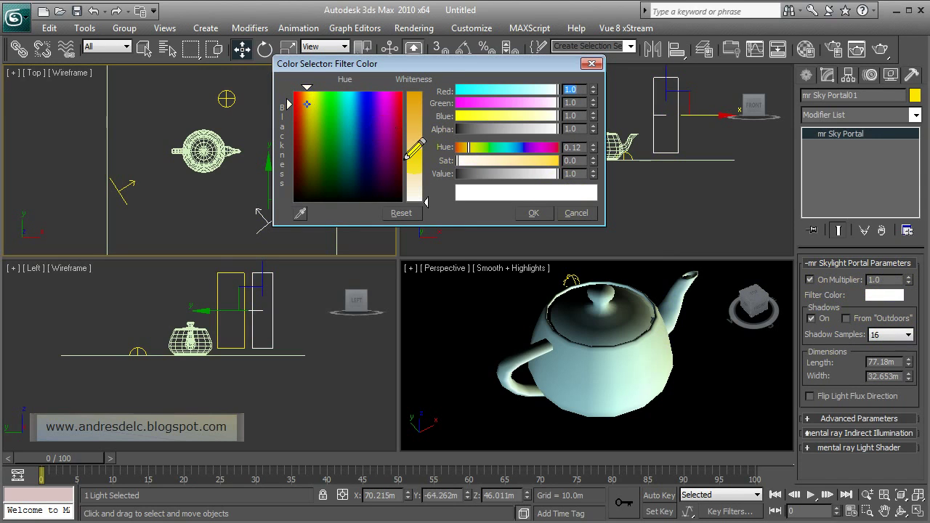
click(416, 149)
drag(307, 103, 305, 95)
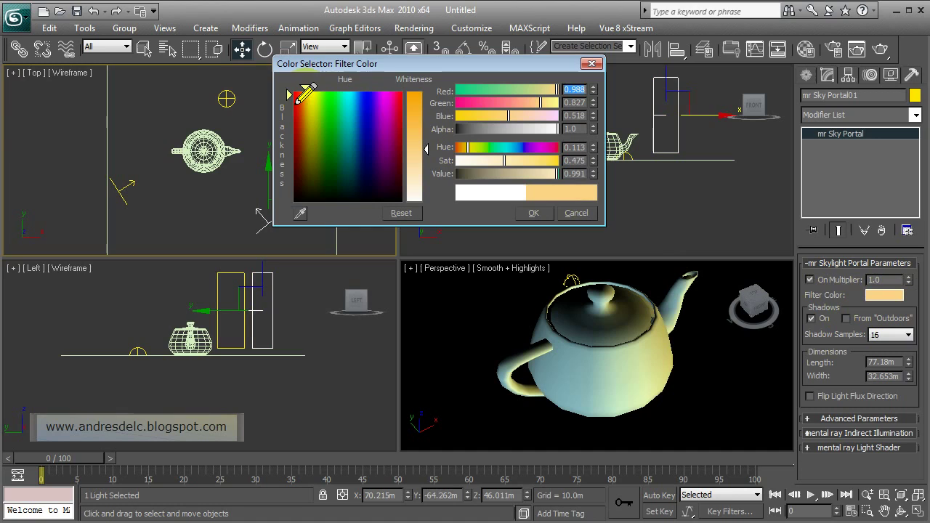
click(414, 149)
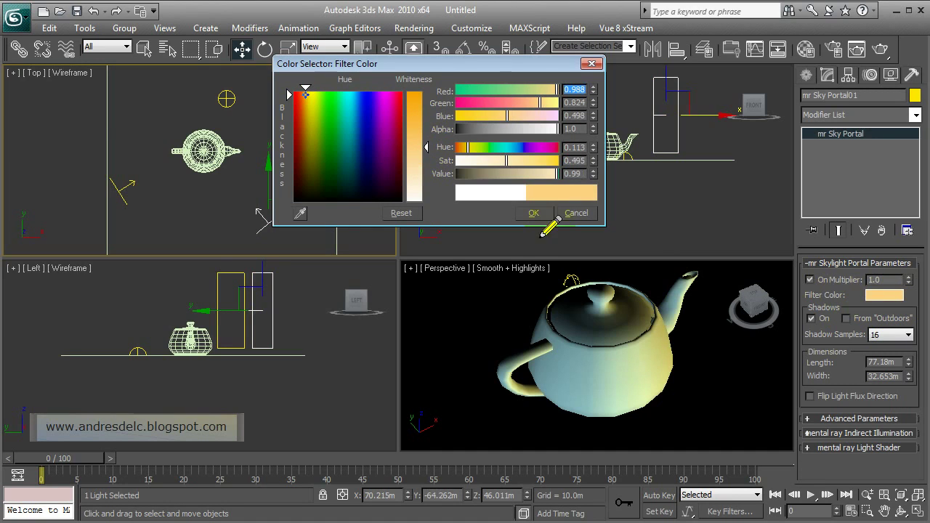
click(529, 218)
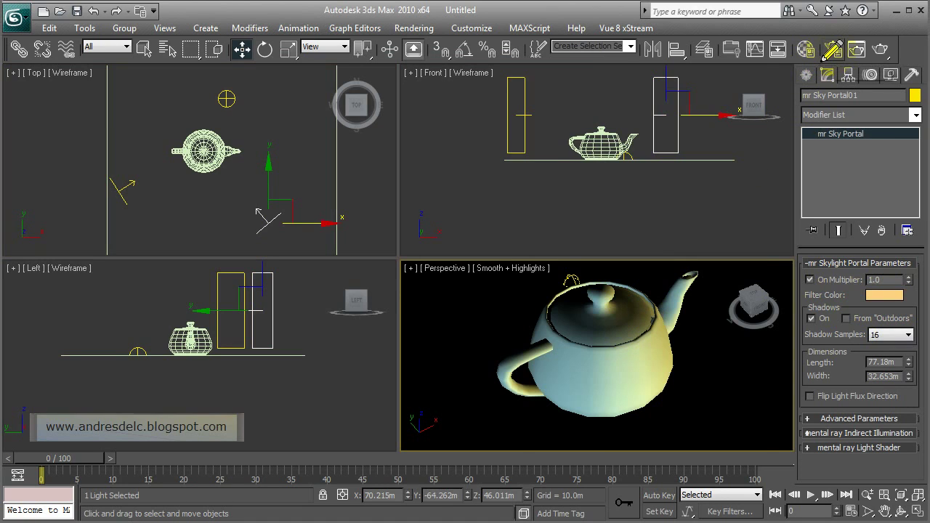
Assign mental ray Renderer as both Production and Material Editor renderer in Render Setup
click(832, 49)
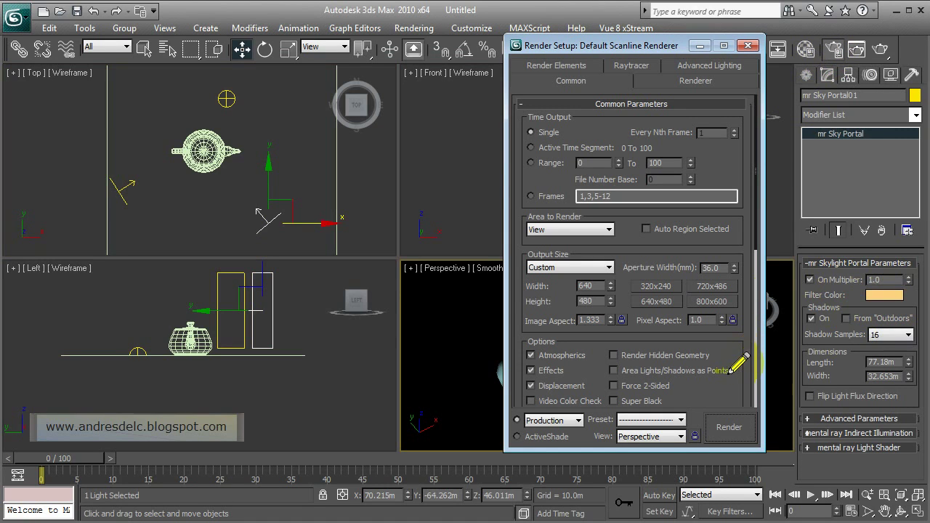
scroll(741, 320, down, 5)
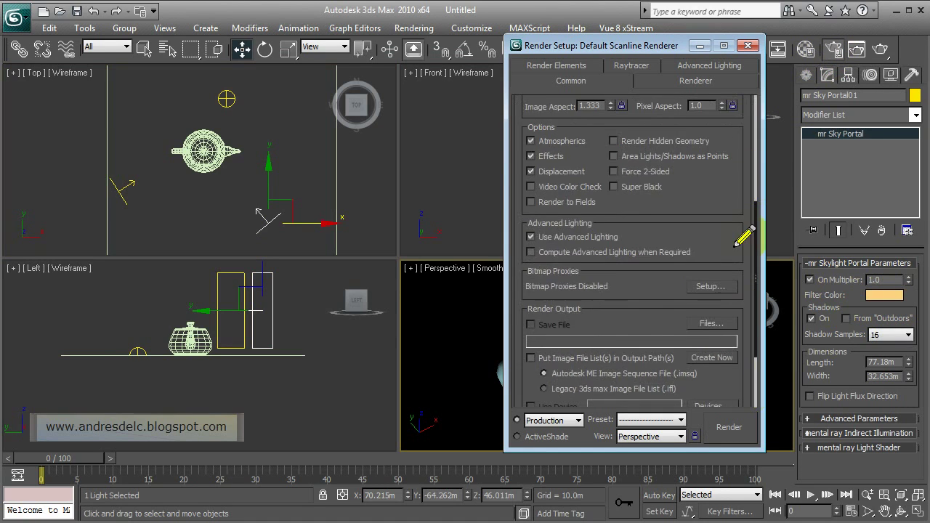
scroll(737, 268, down, 2)
click(673, 399)
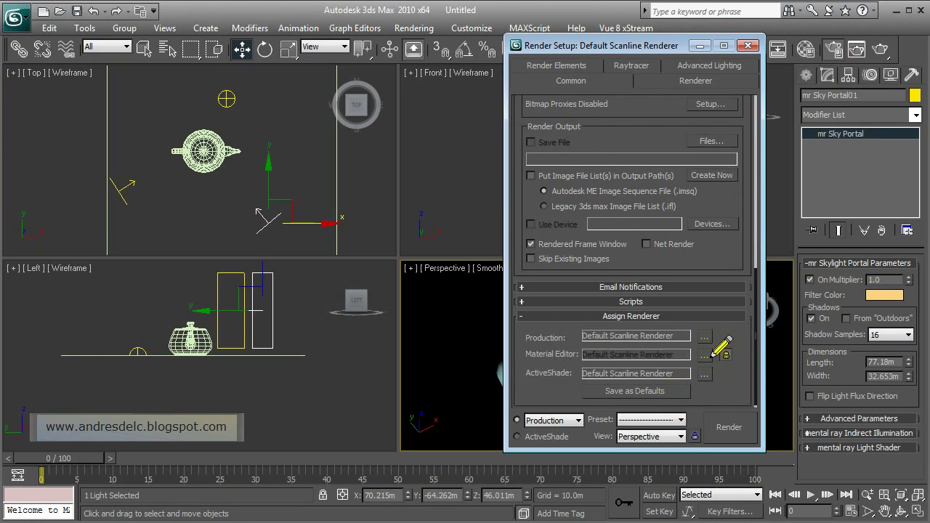
click(704, 336)
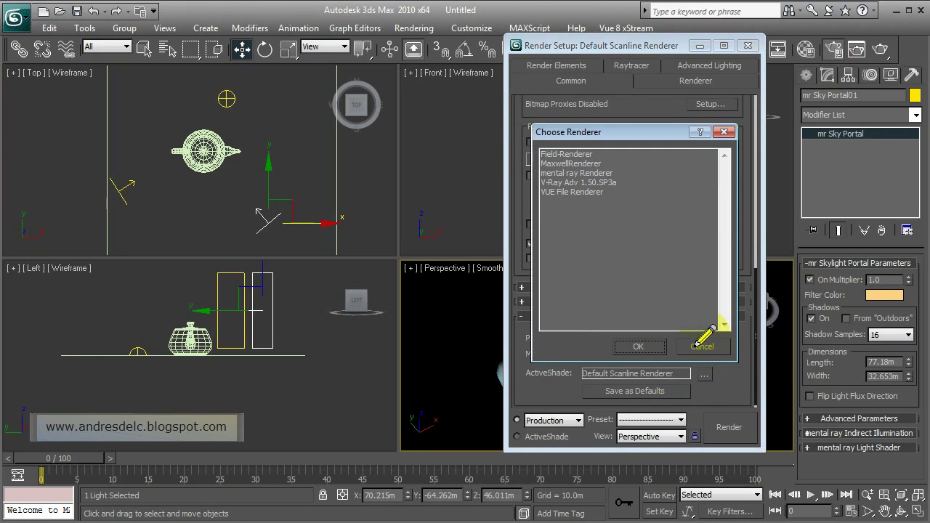
click(571, 173)
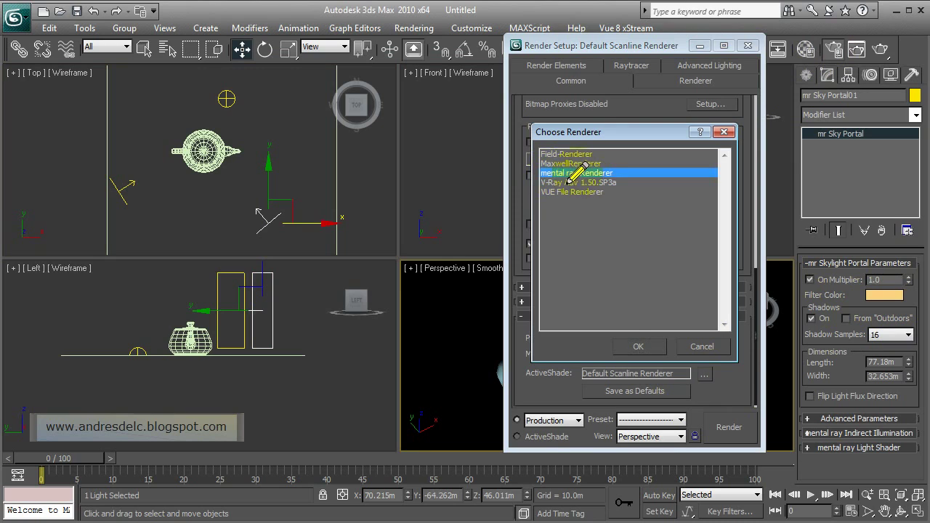
click(628, 347)
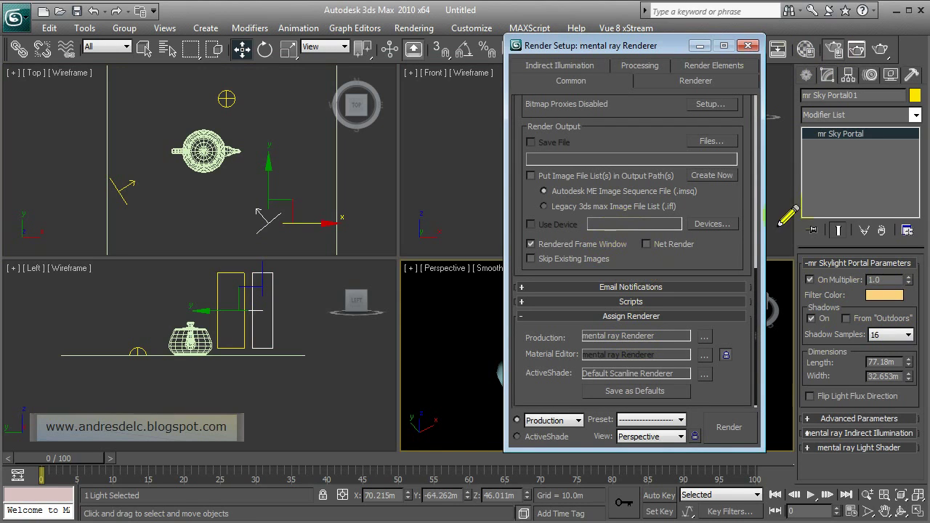
Make the first Material Editor slot an Arch & Design (mi) material
click(748, 45)
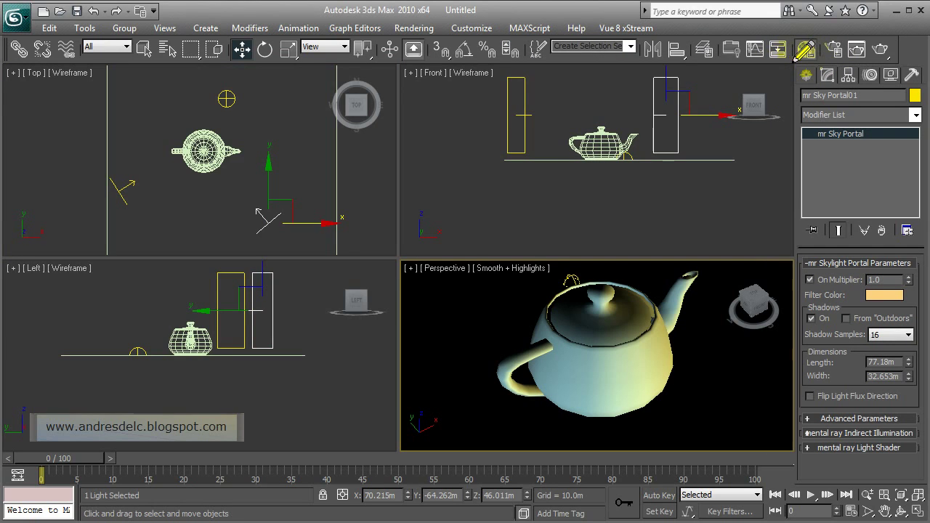
click(797, 58)
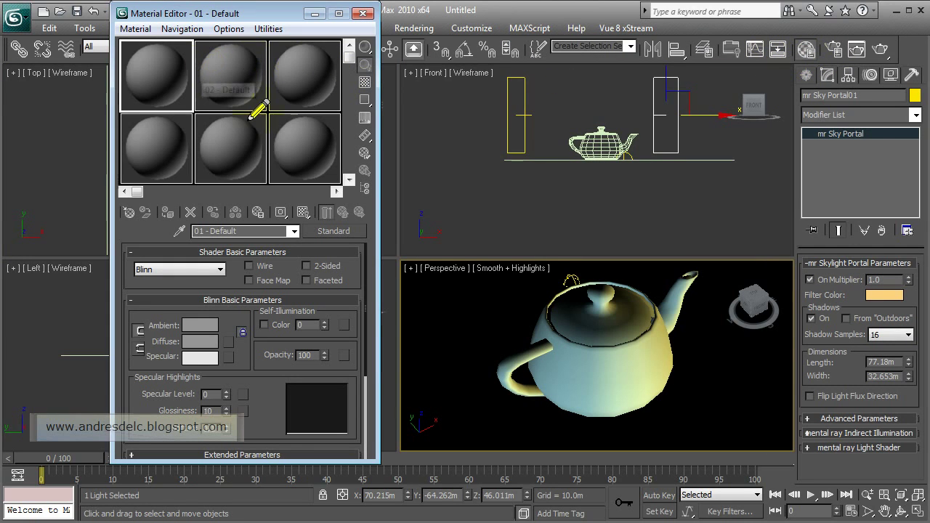
click(334, 231)
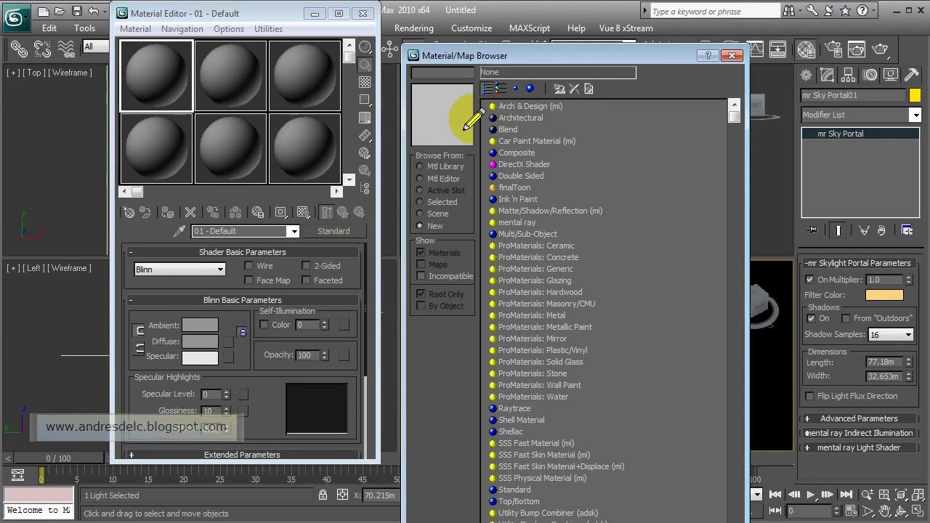
click(500, 107)
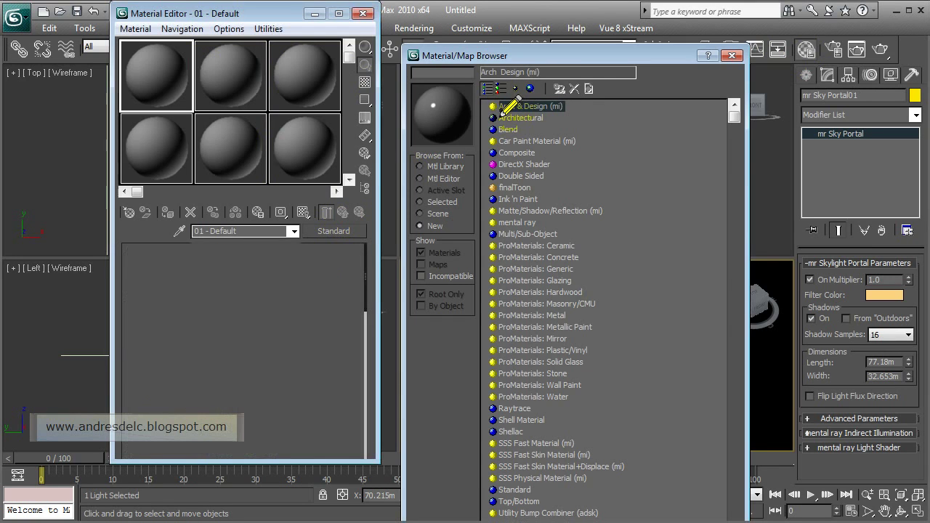
double_click(502, 109)
Make the second slot an Arch & Design material and assign it to the ground plane
click(211, 88)
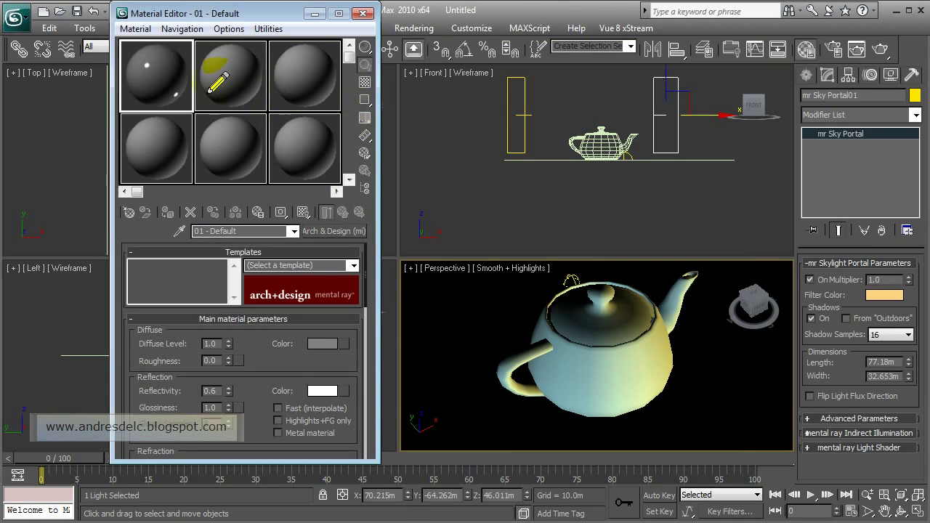
click(318, 231)
double_click(505, 106)
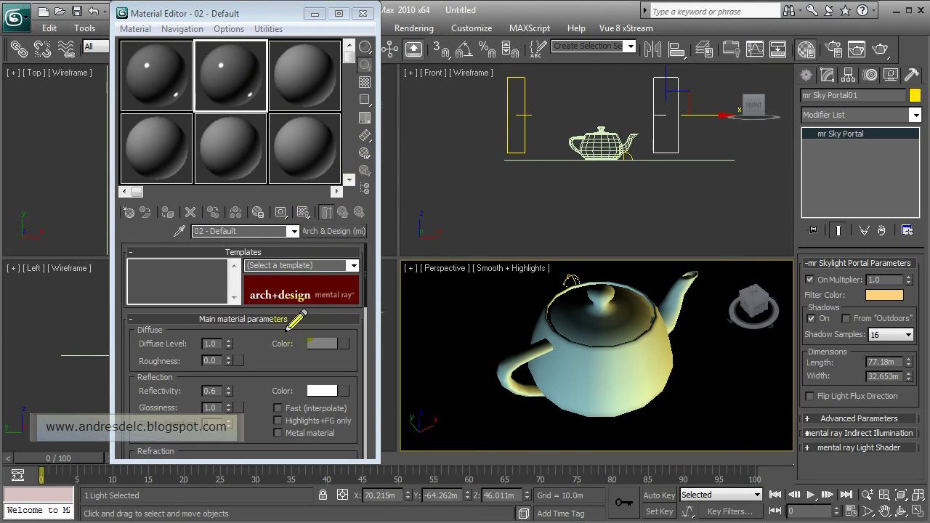
click(322, 343)
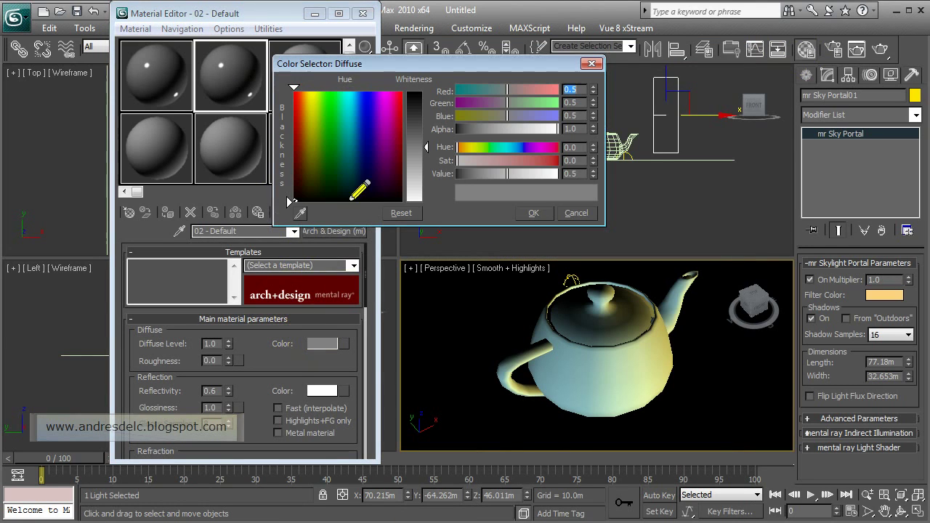
click(536, 213)
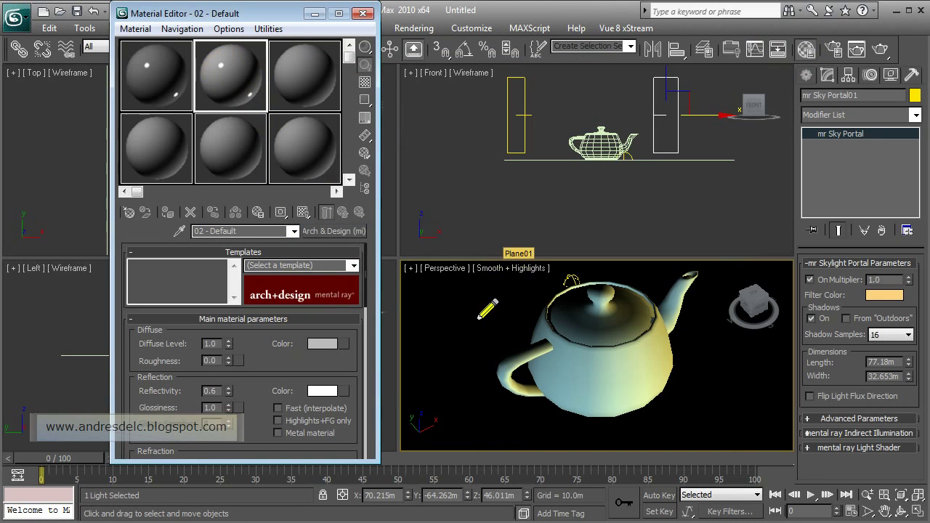
drag(479, 318, 471, 324)
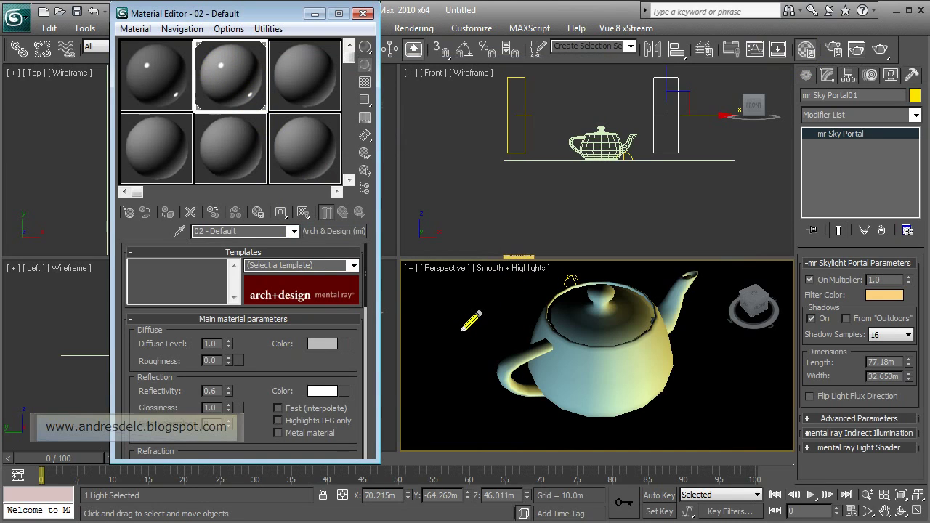
Apply the Chrome template to the first material and assign it to the teapot
click(153, 86)
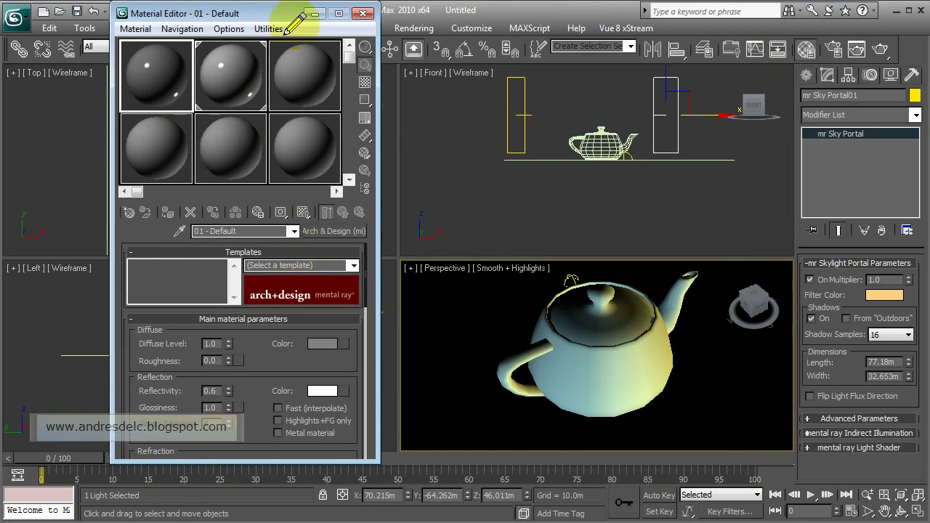
click(352, 266)
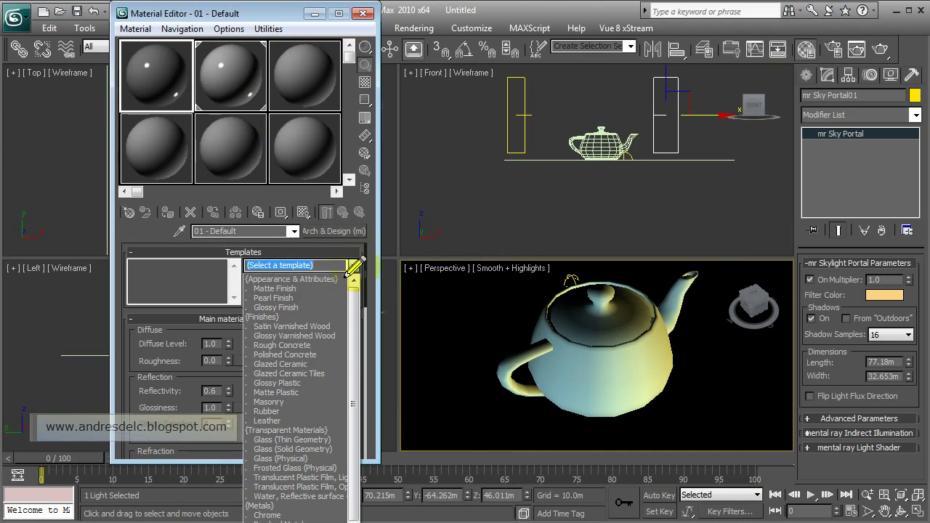
click(268, 515)
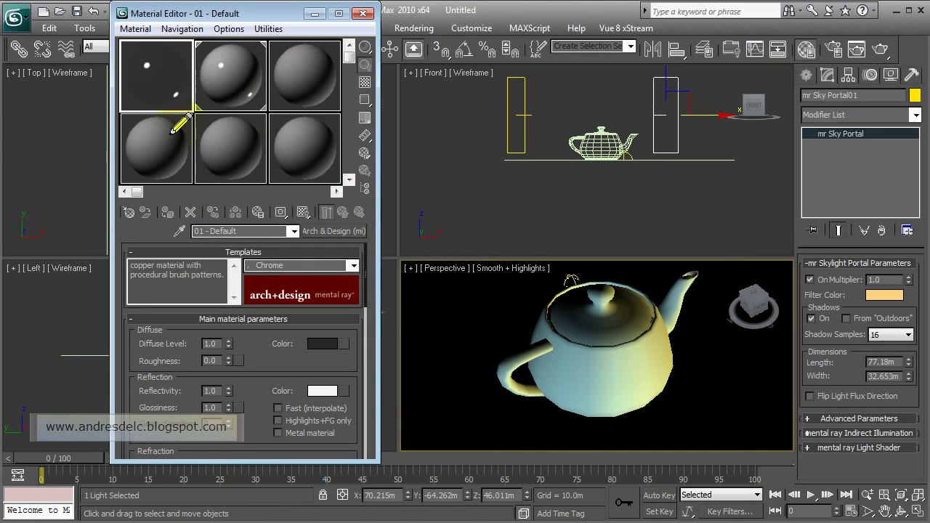
mouse_move(150, 67)
mouse_down()
mouse_move(590, 354)
mouse_move(590, 368)
mouse_up()
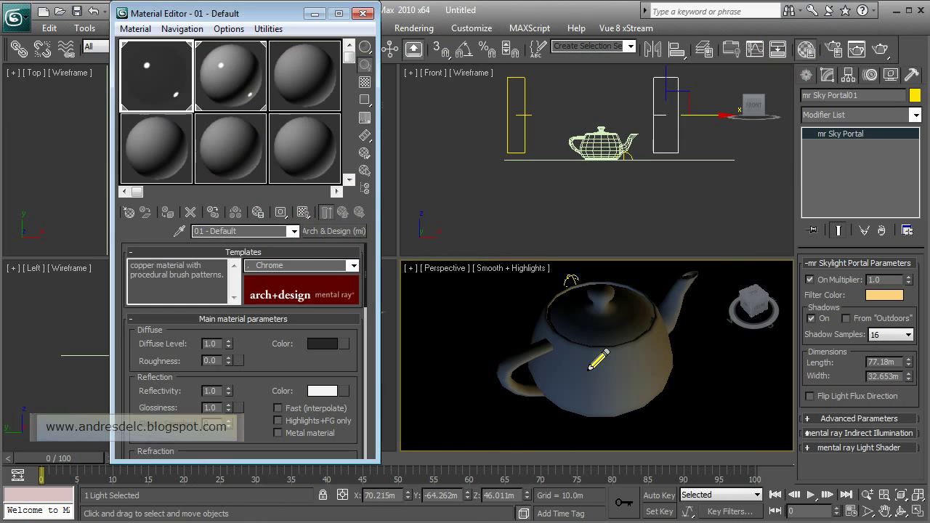
click(363, 13)
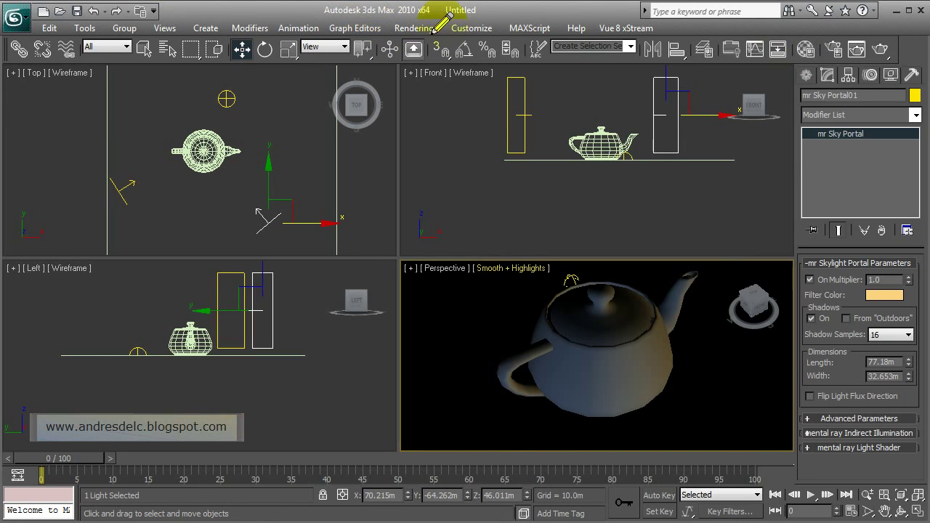
Set the output width to 500 and render a test frame
click(832, 49)
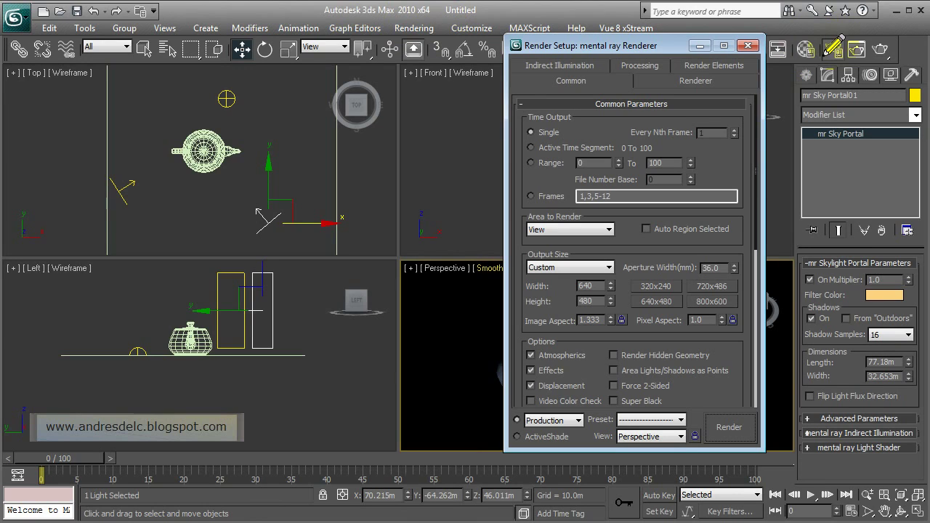
double_click(585, 286)
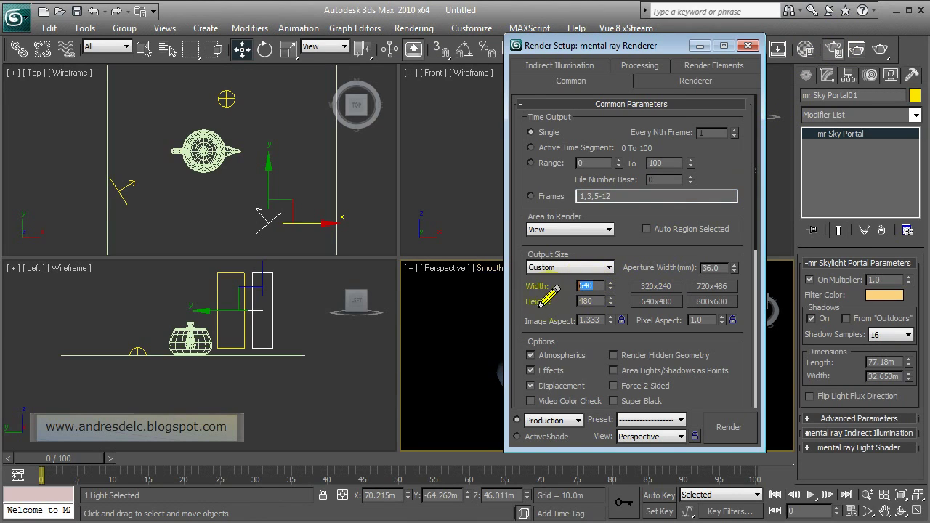
double_click(587, 286)
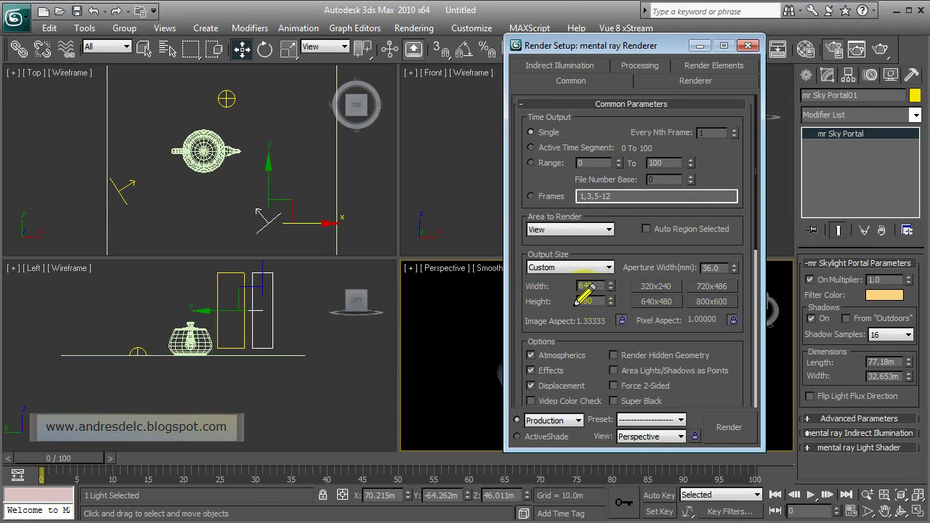
text(540)
key(Return)
text(500)
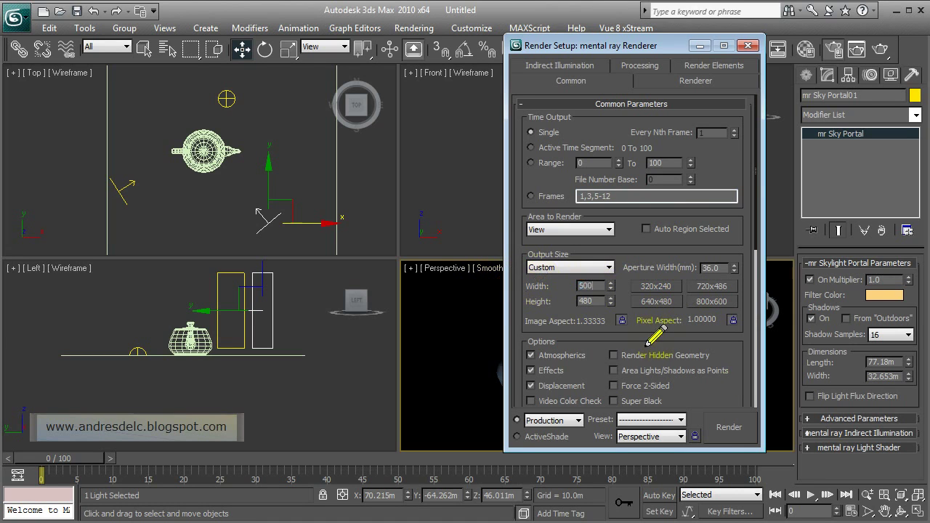
click(716, 425)
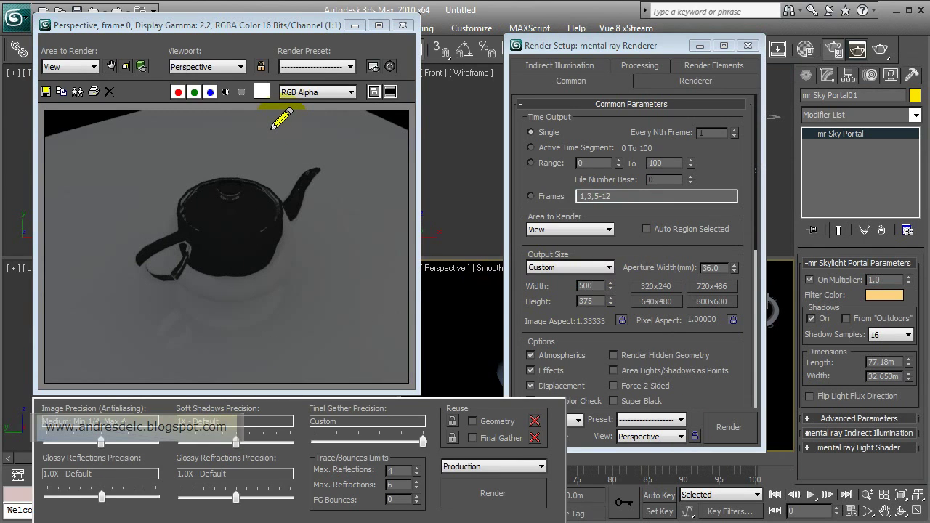
Switch the output size to the HDTV (video) preset and render again
click(598, 274)
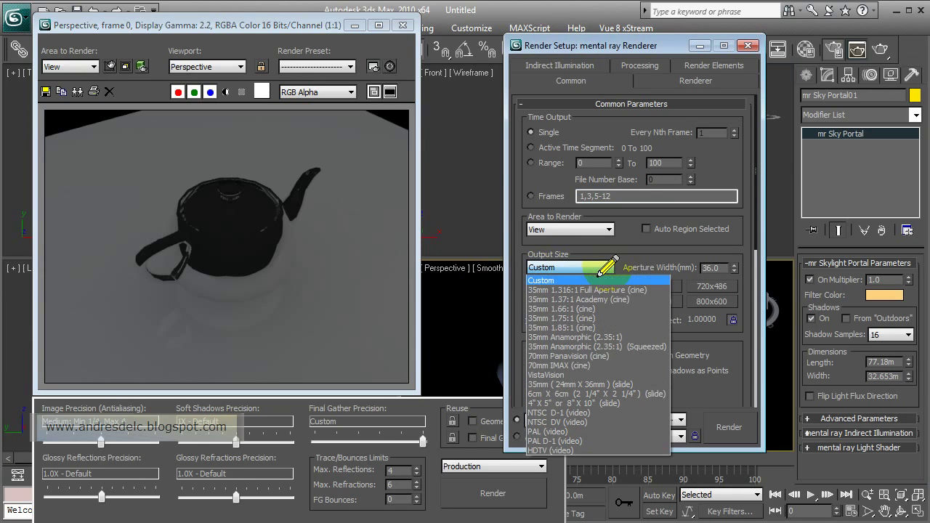
click(557, 450)
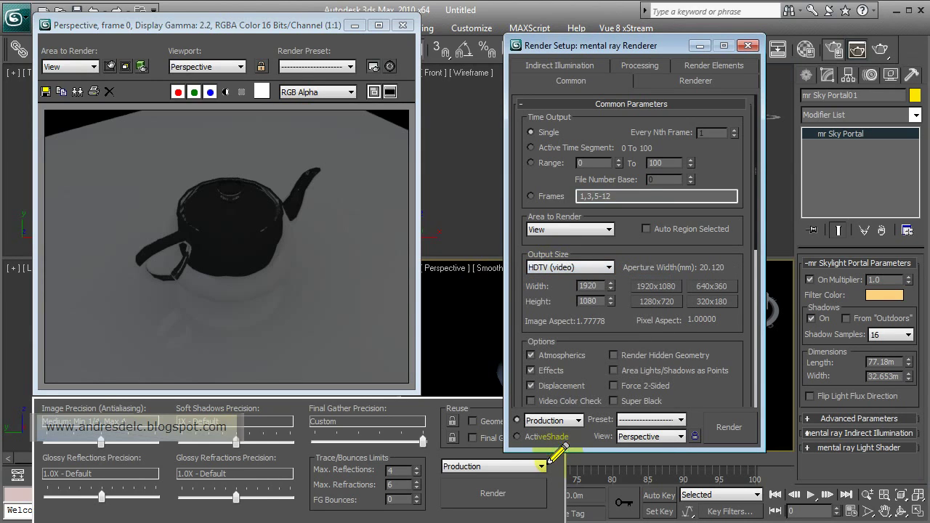
click(702, 286)
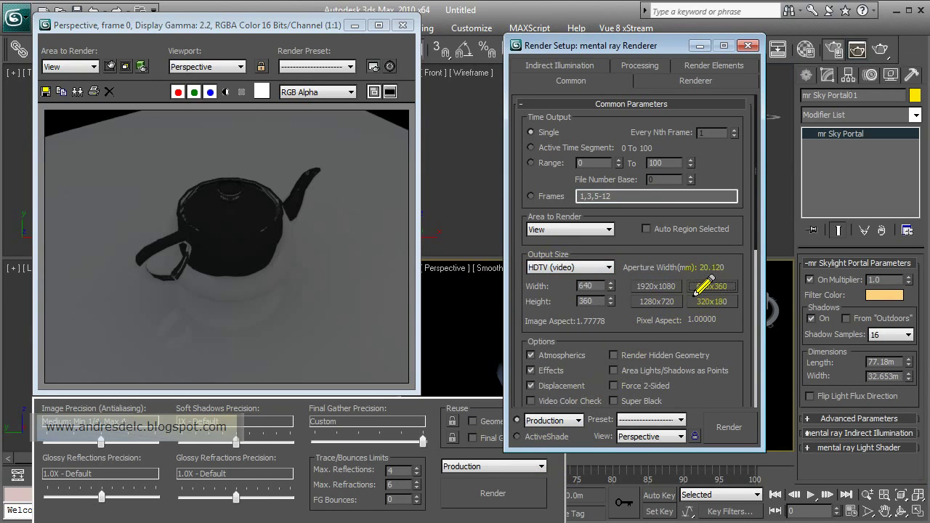
double_click(586, 286)
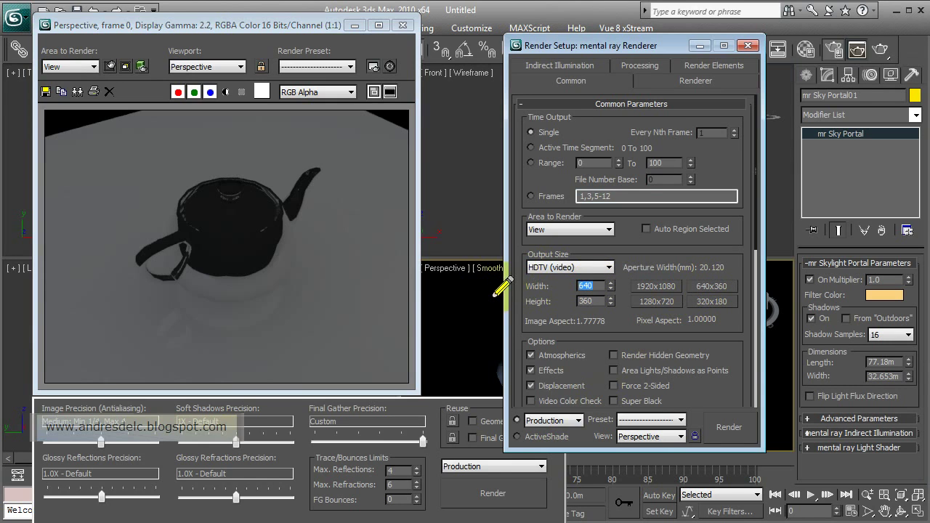
text(500)
click(729, 428)
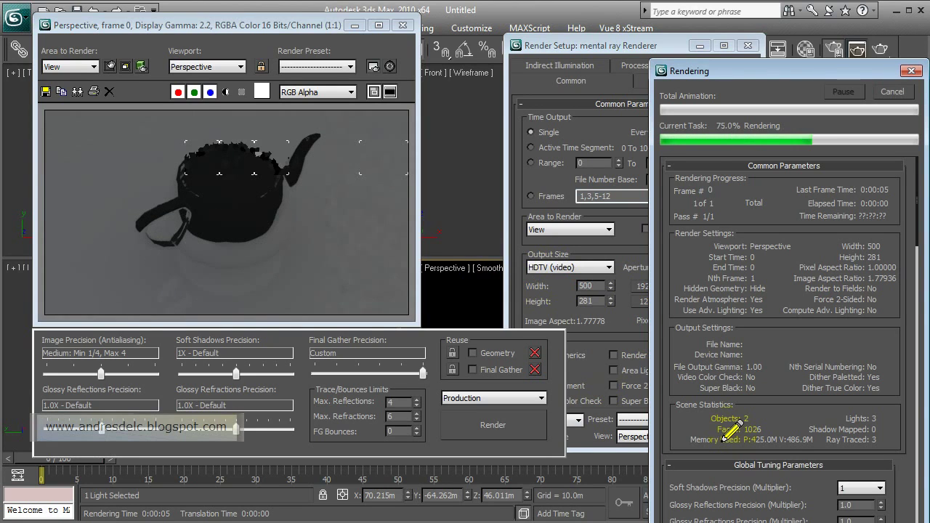
Make mr Sky Portal01 visible to the renderer with a custom Noise map as its colour source
click(402, 25)
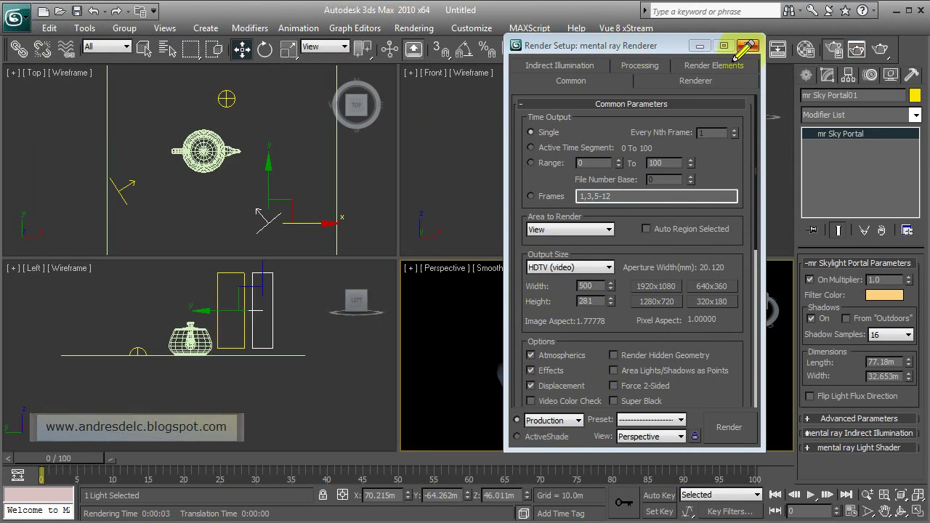
click(748, 45)
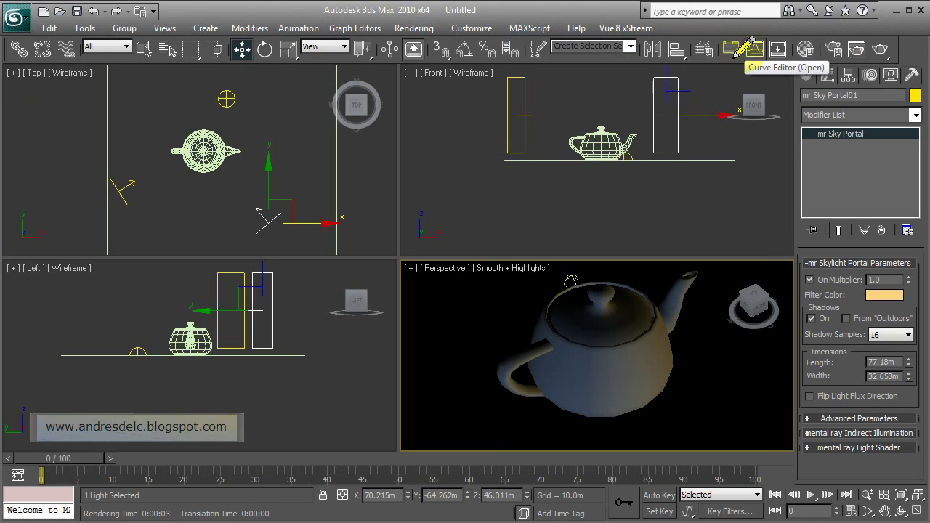
click(832, 418)
scroll(892, 438, down, 2)
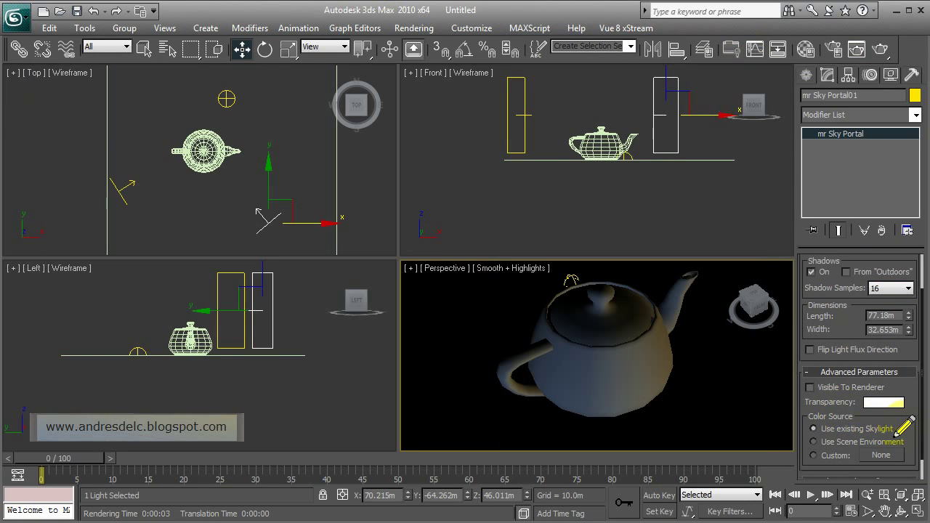
click(810, 363)
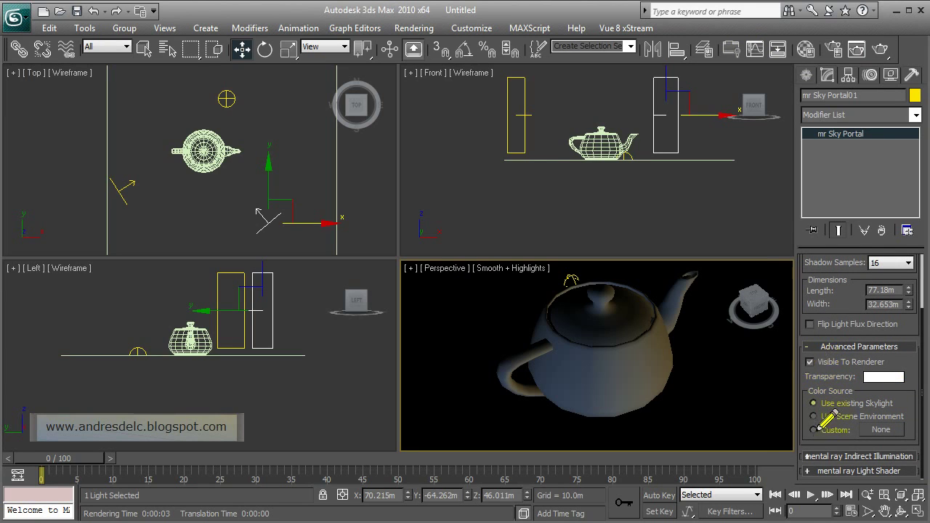
click(879, 430)
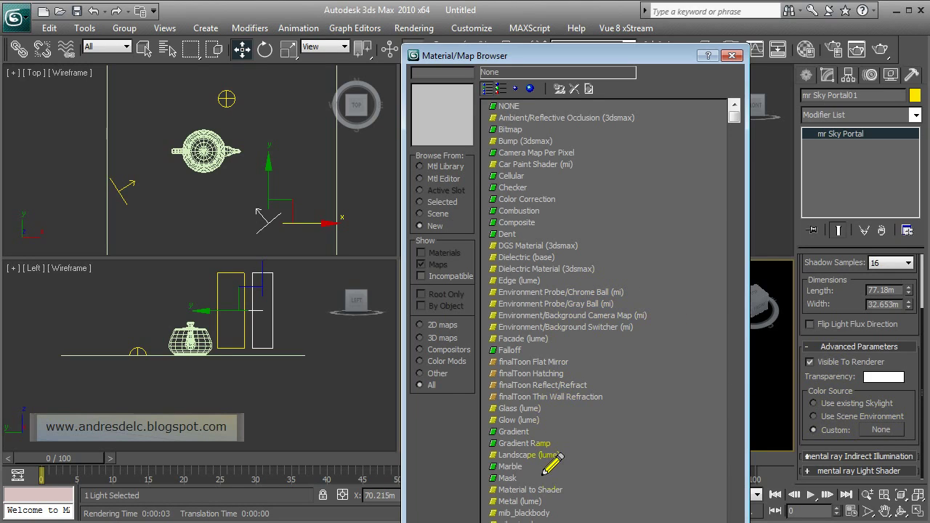
click(739, 519)
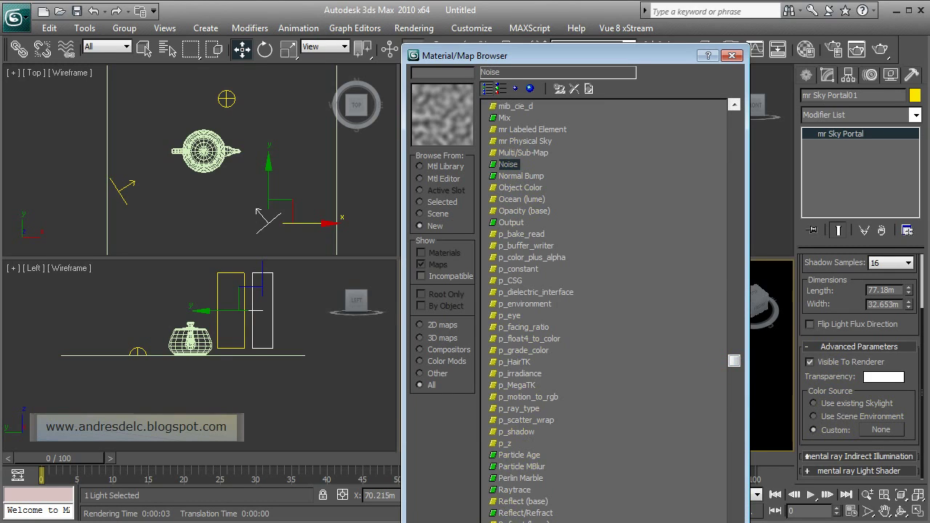
key(Return)
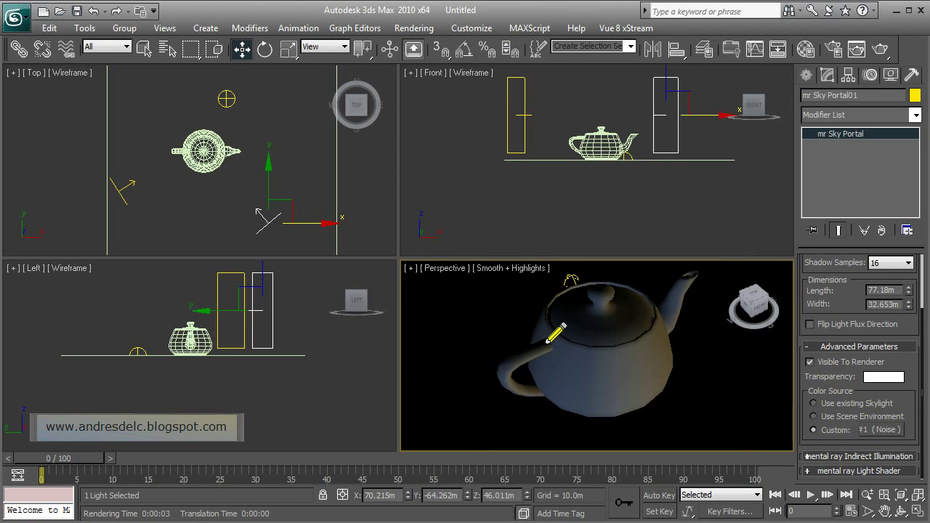
Instance the portal's Noise map into Material Editor slot 3 and set its Color #1 to white
click(805, 48)
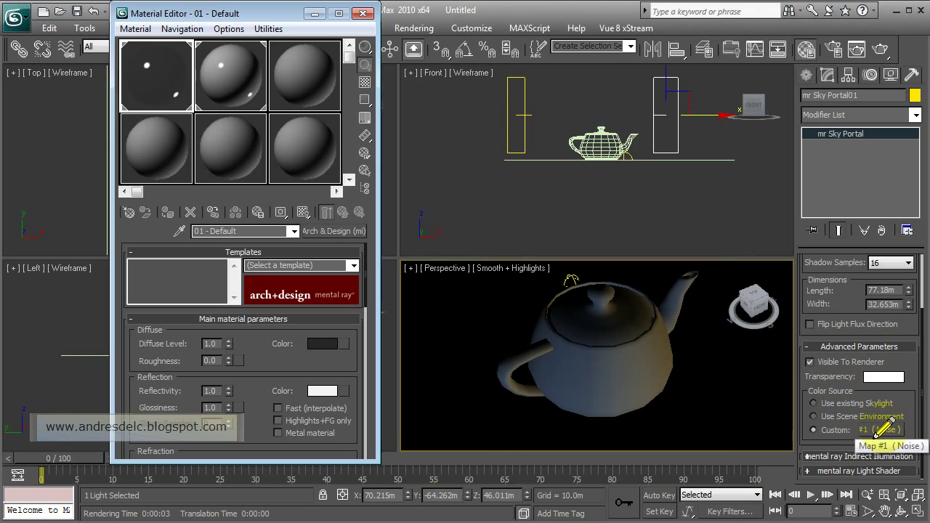
drag(880, 430, 298, 90)
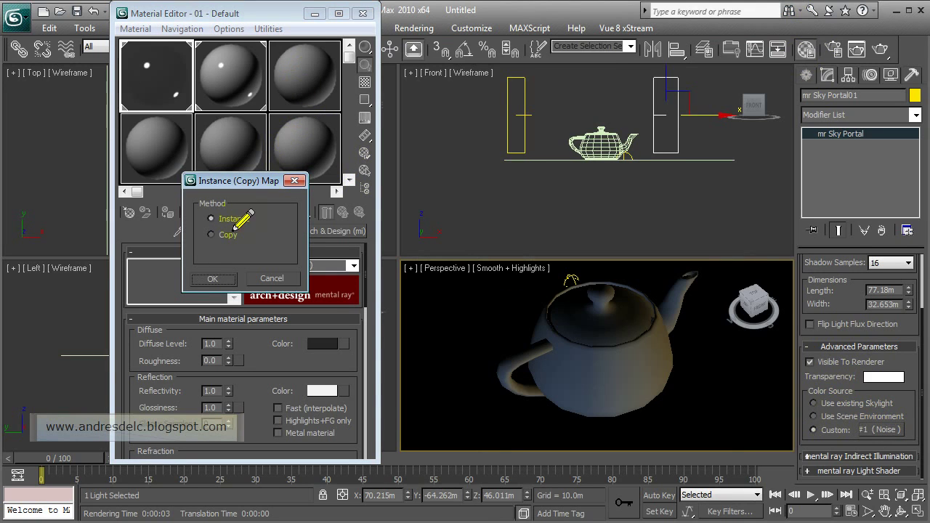
click(211, 282)
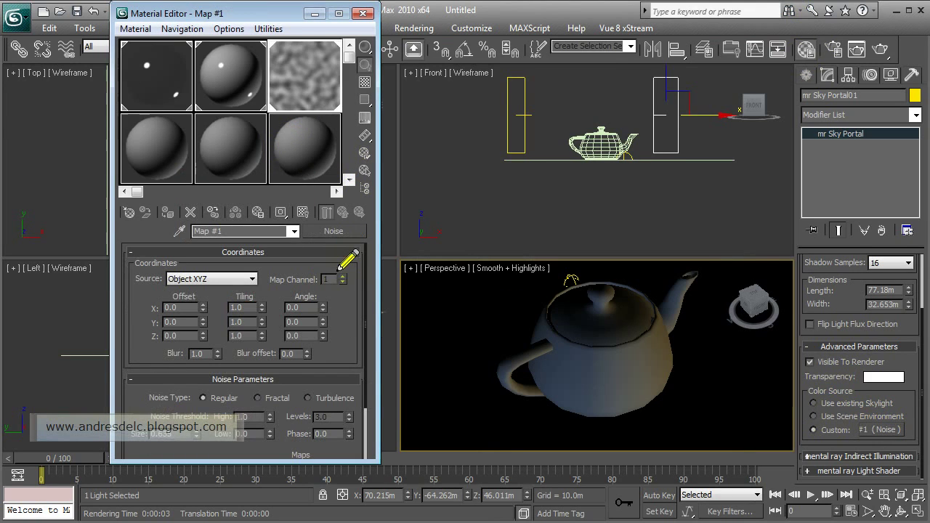
scroll(338, 348, down, 3)
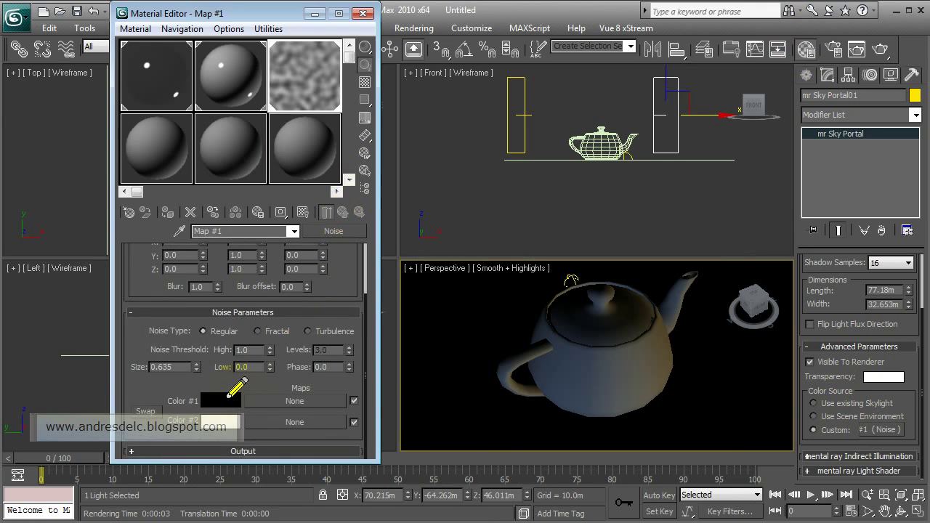
click(218, 401)
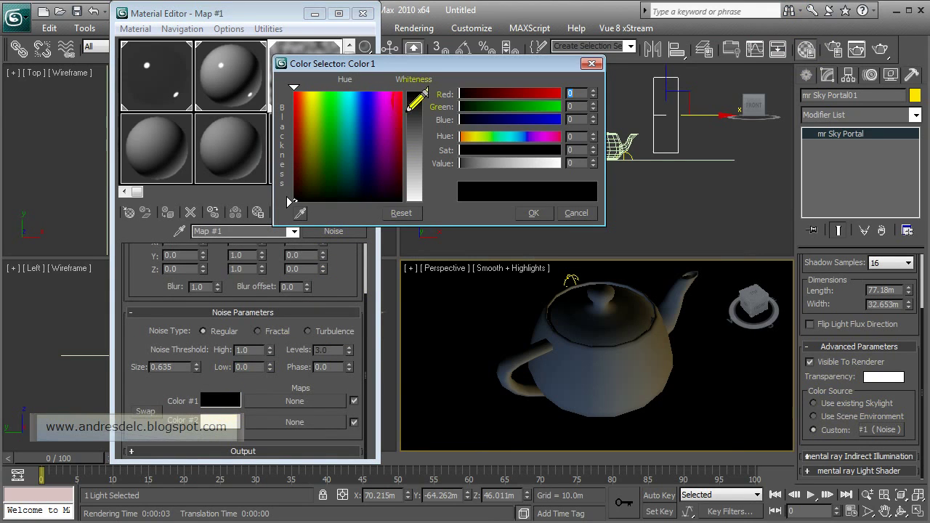
drag(409, 109, 411, 207)
click(533, 213)
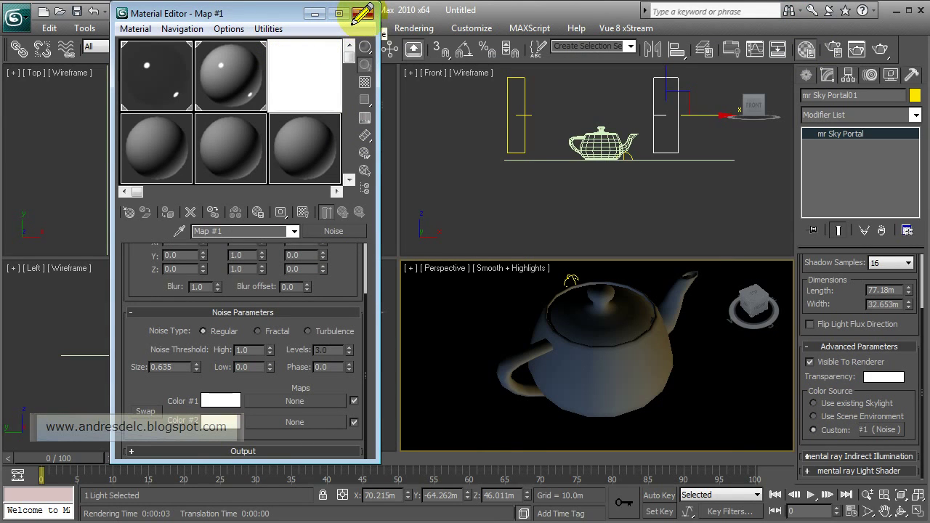
click(361, 14)
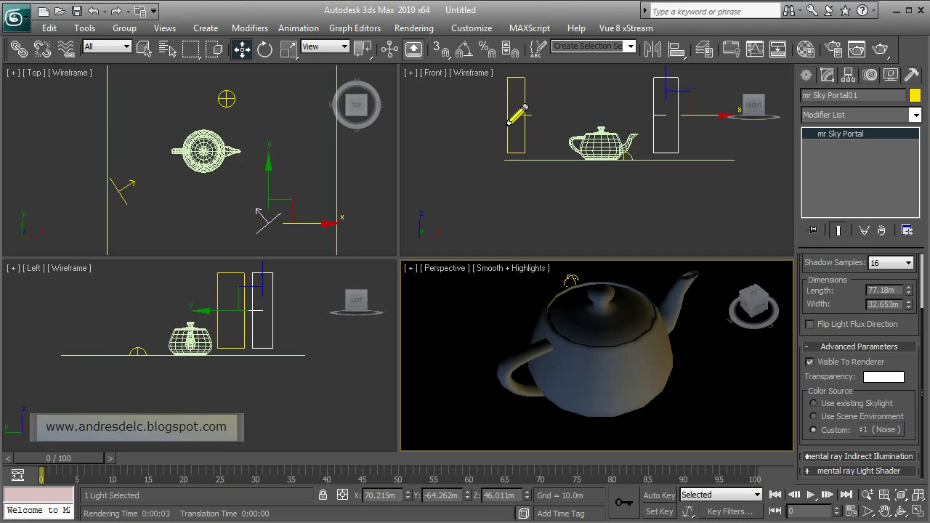
Select the left sky portal, enable Visible To Renderer, and instance the Noise map as its custom colour
click(510, 122)
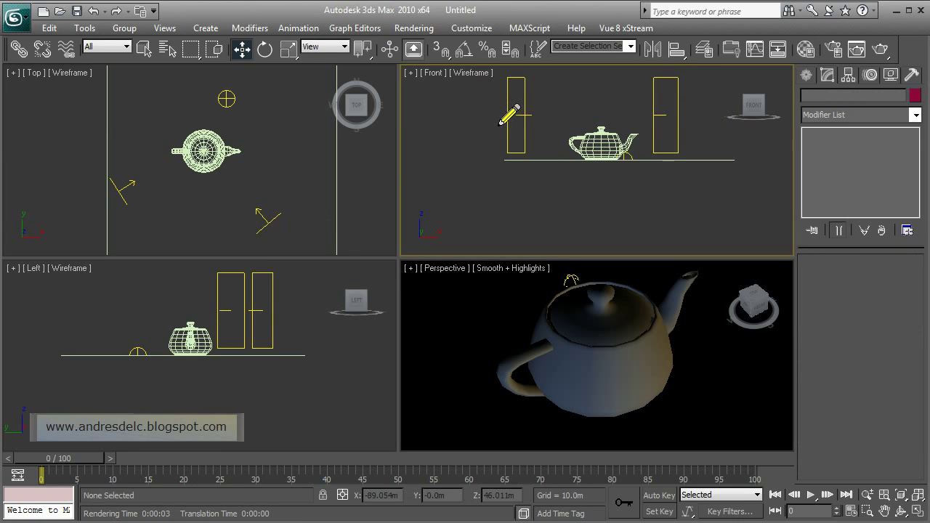
click(502, 122)
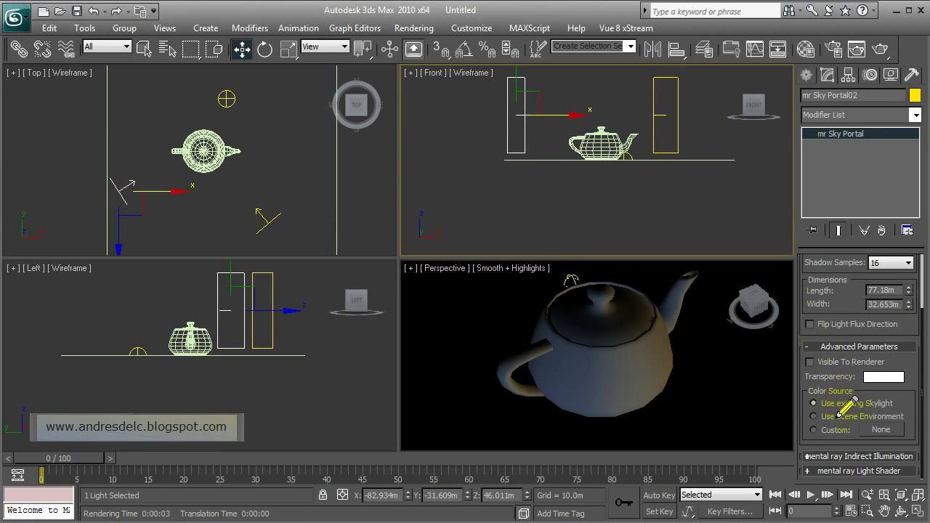
click(810, 363)
click(805, 49)
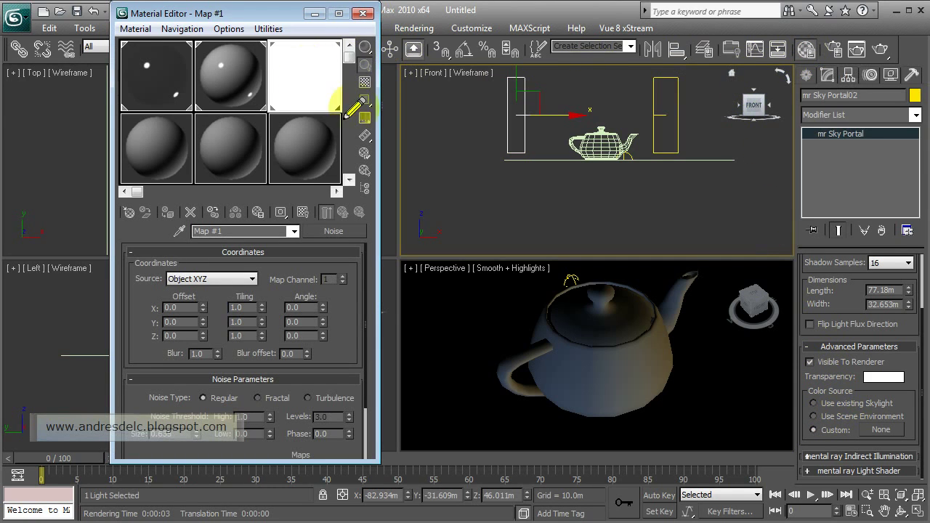
drag(869, 432, 869, 432)
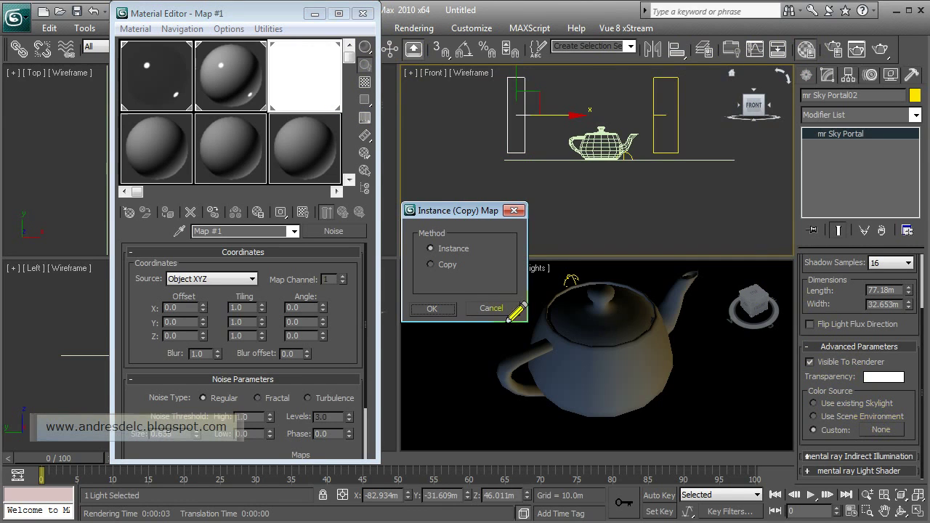
click(420, 308)
click(362, 13)
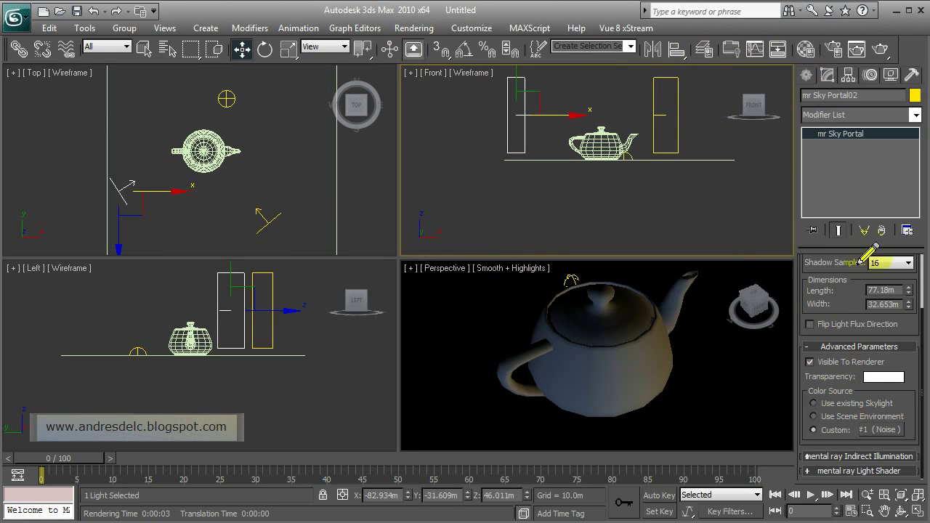
Set mr Sky Portal01's multiplier to 4.0 and render the perspective view
click(256, 227)
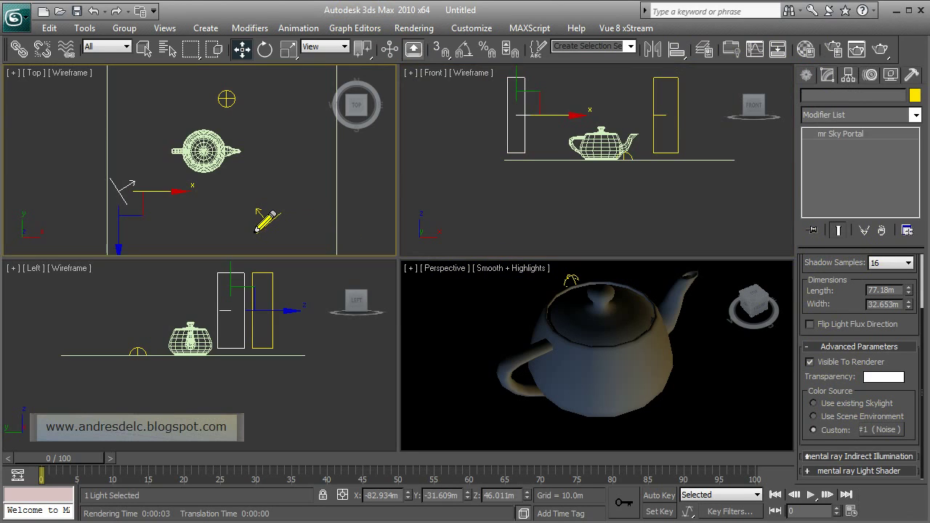
drag(869, 285, 870, 396)
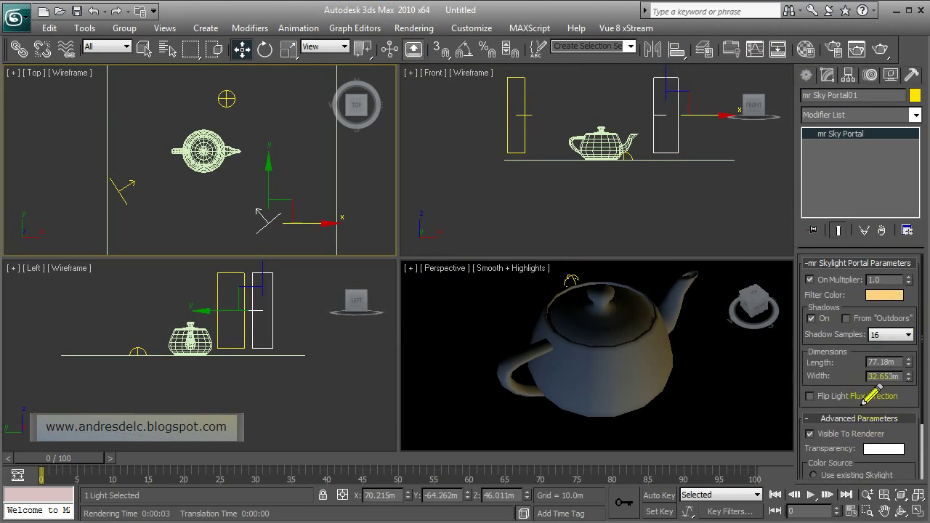
click(882, 284)
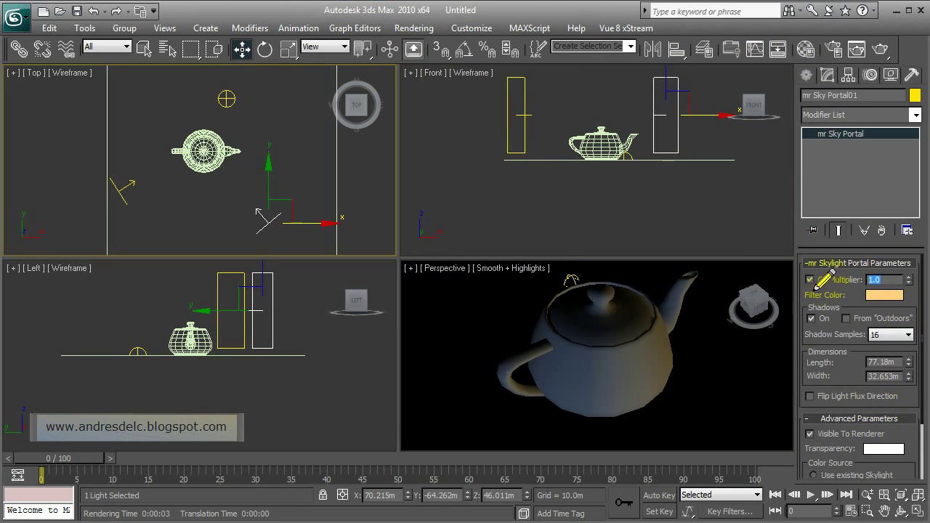
text(4)
key(Return)
right_click(712, 346)
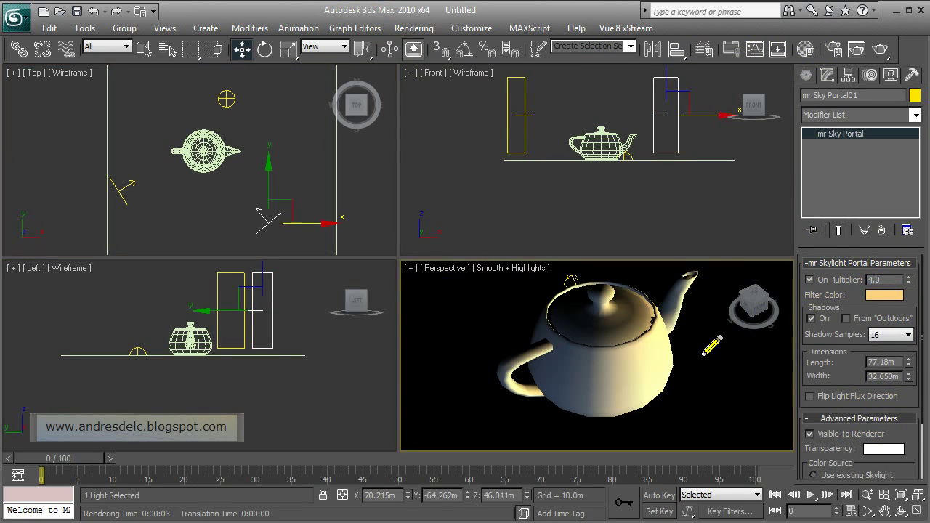
click(865, 48)
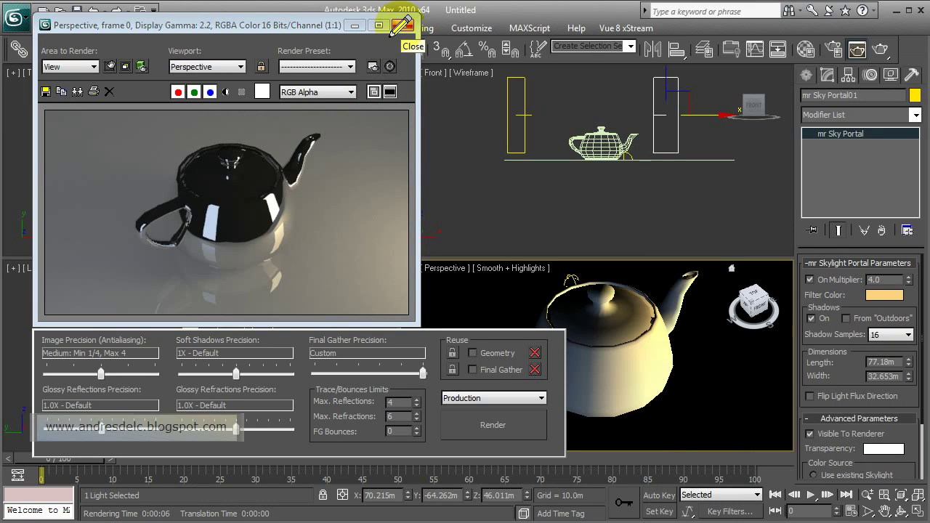
click(396, 30)
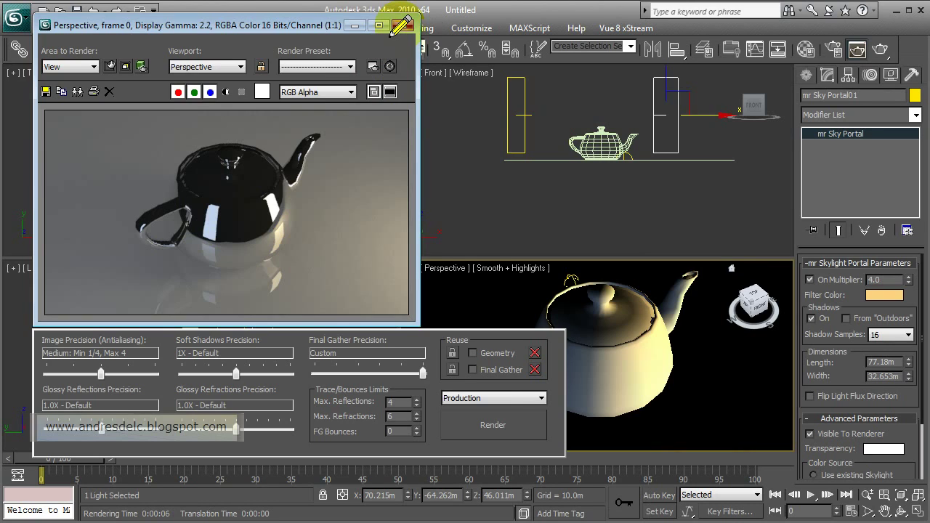
click(404, 25)
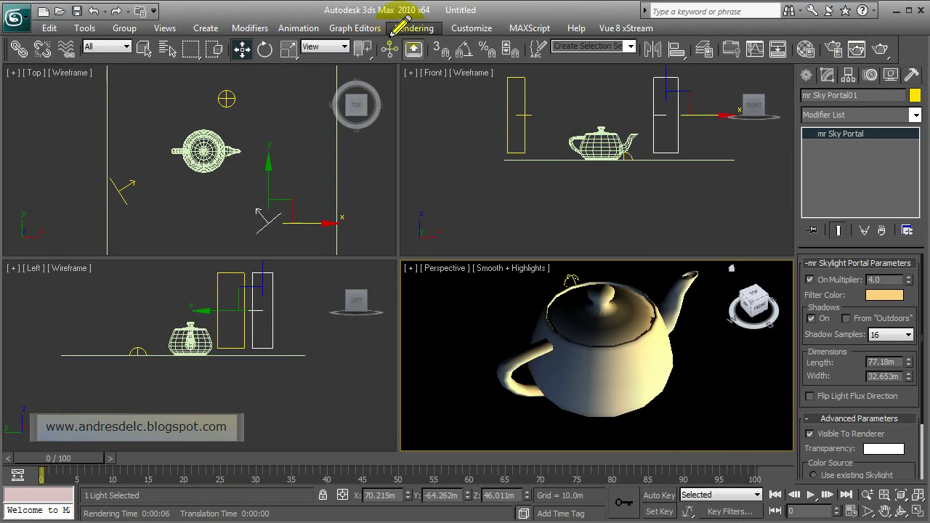
Set Portal02's multiplier to 2.0 and Portal01's to 8.0, then render the perspective view again
click(109, 201)
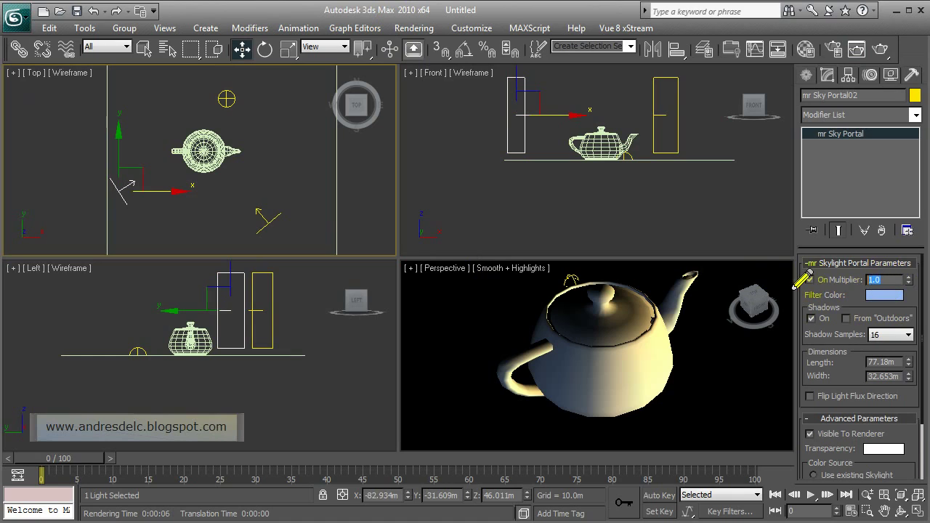
text(2)
key(Return)
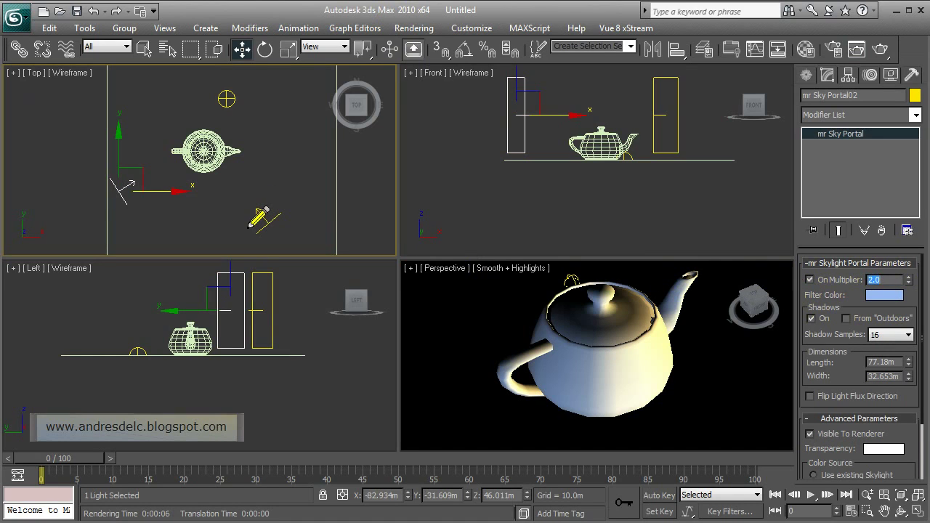
click(263, 212)
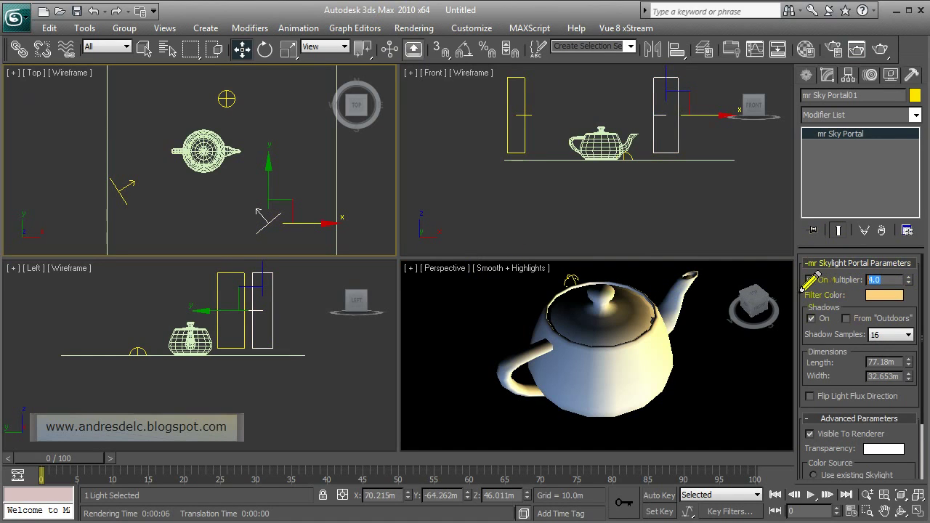
text(8)
key(Return)
right_click(700, 336)
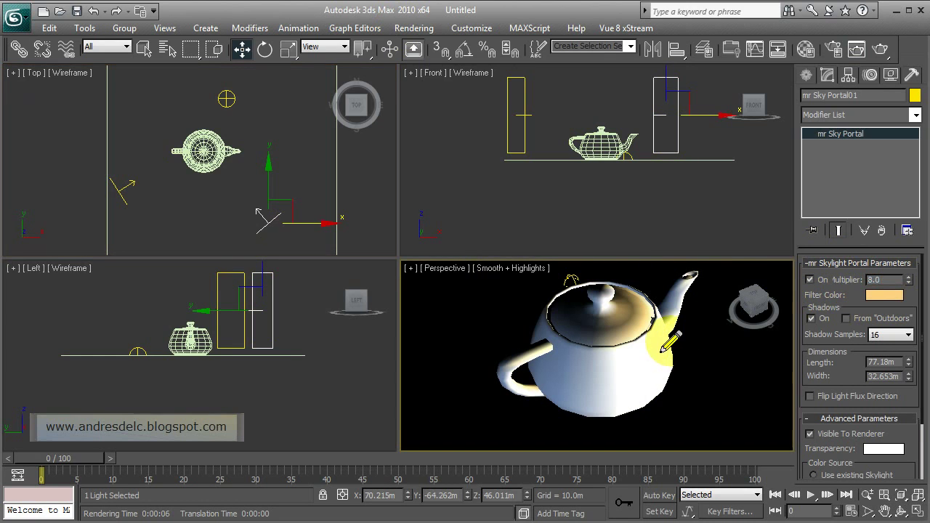
click(865, 55)
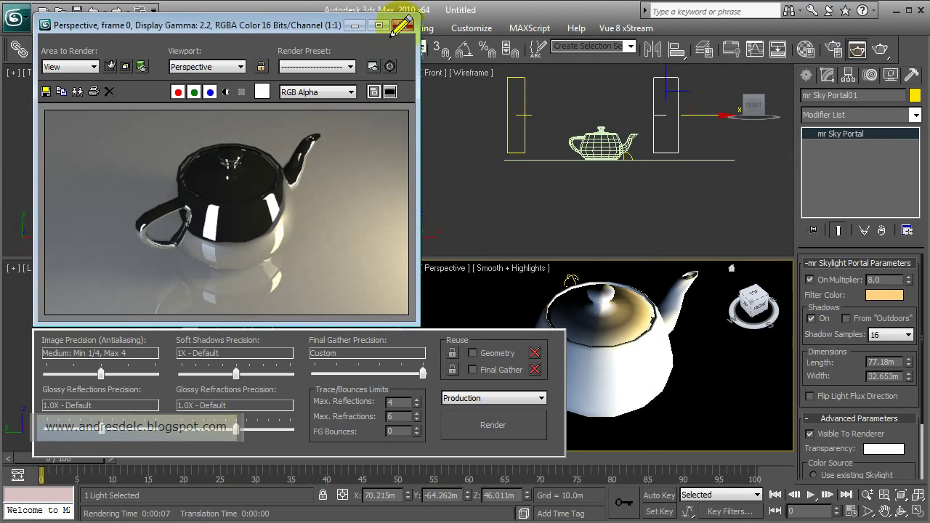
click(401, 26)
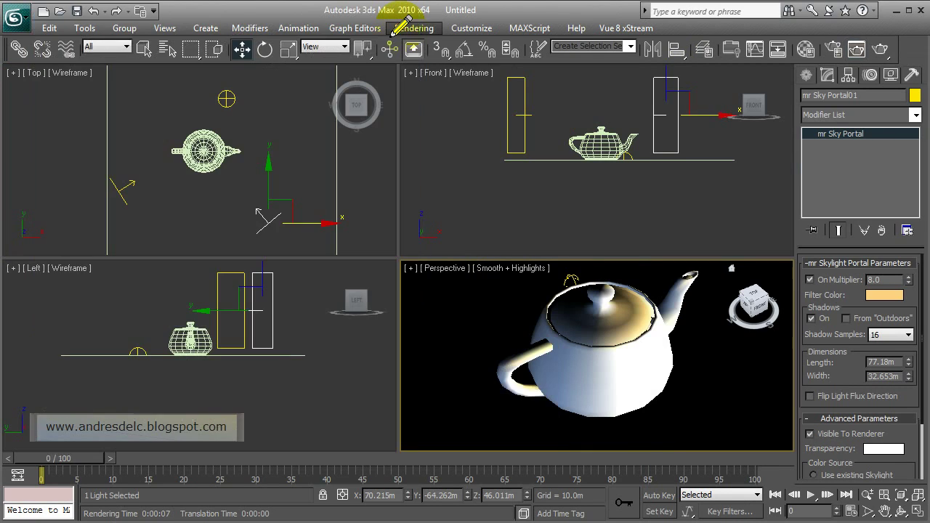
click(226, 99)
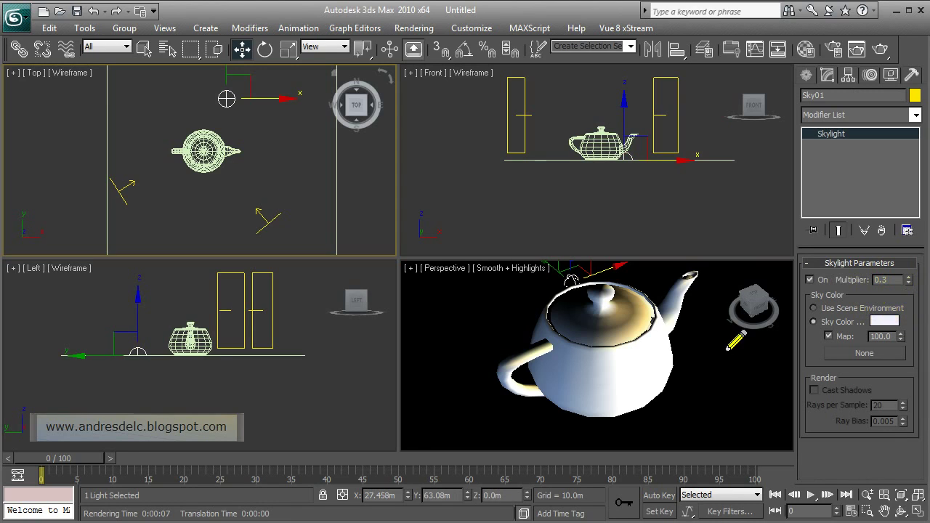
Set mental ray's frame buffer to Floating-Point (32 bits per channel) and open the Material Editor
right_click(708, 346)
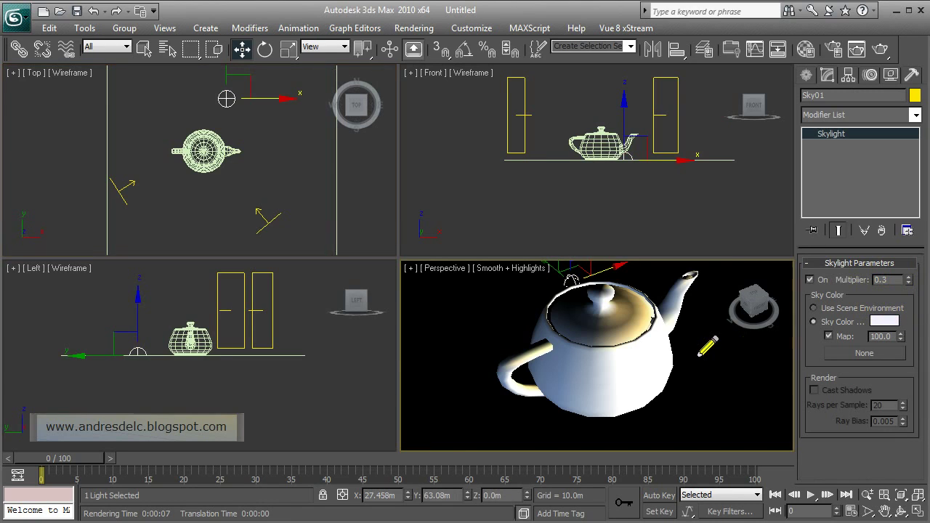
click(832, 51)
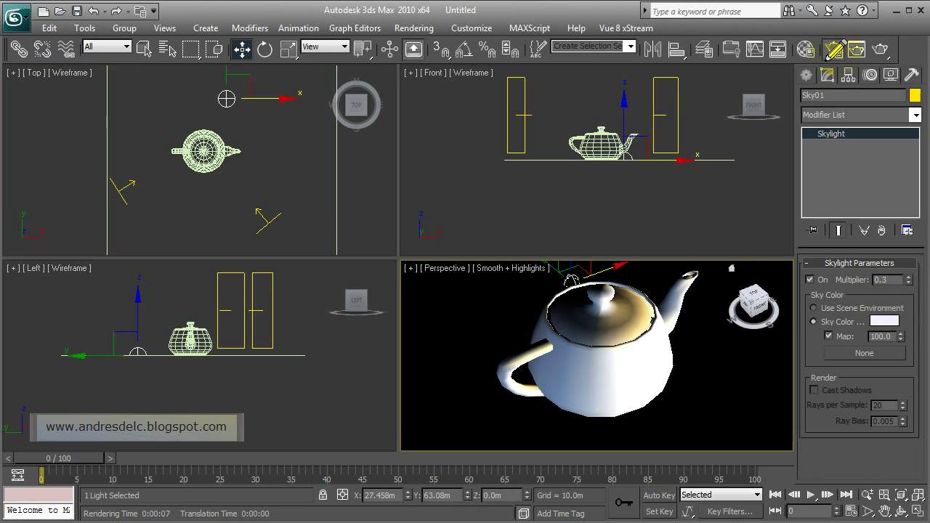
click(699, 84)
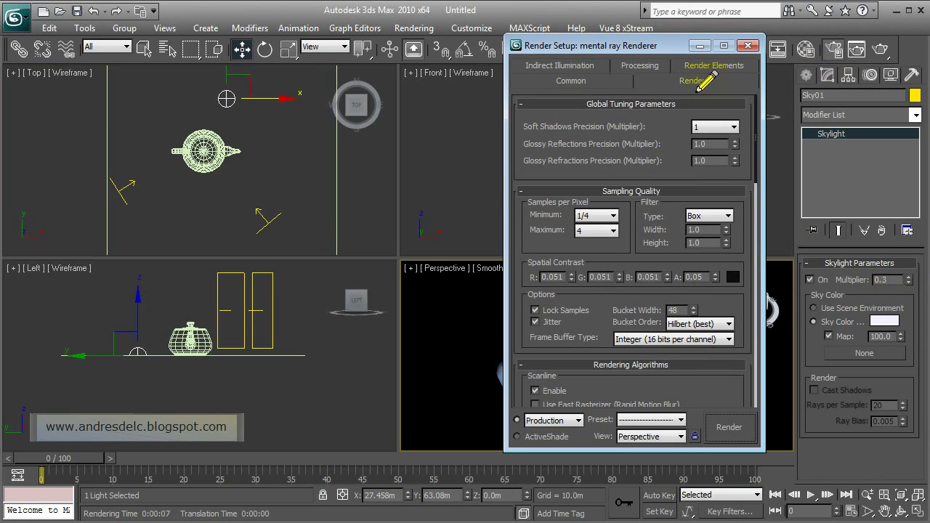
scroll(723, 231, down, 3)
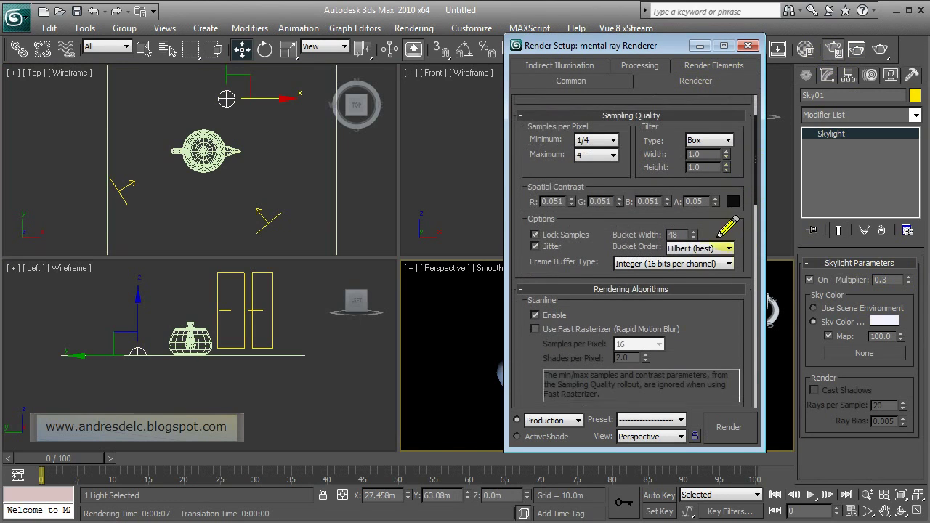
click(719, 263)
click(698, 282)
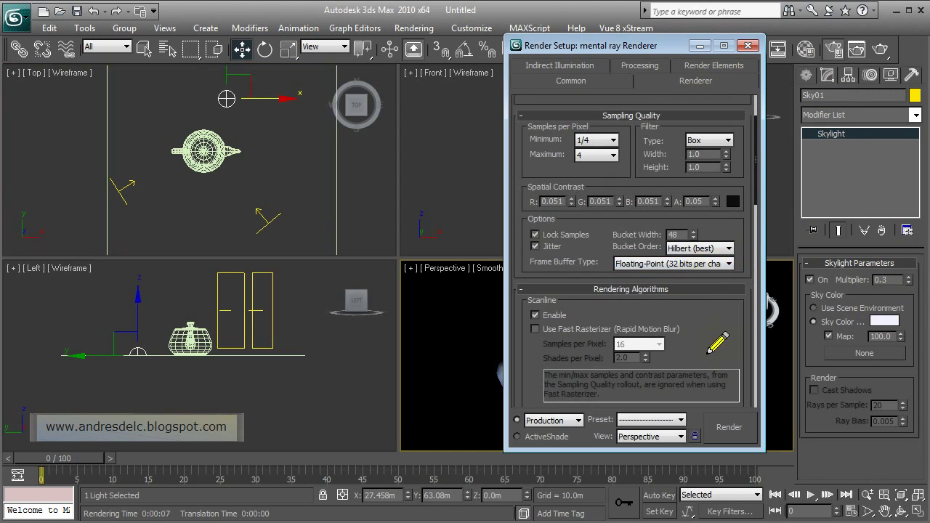
drag(709, 353, 716, 164)
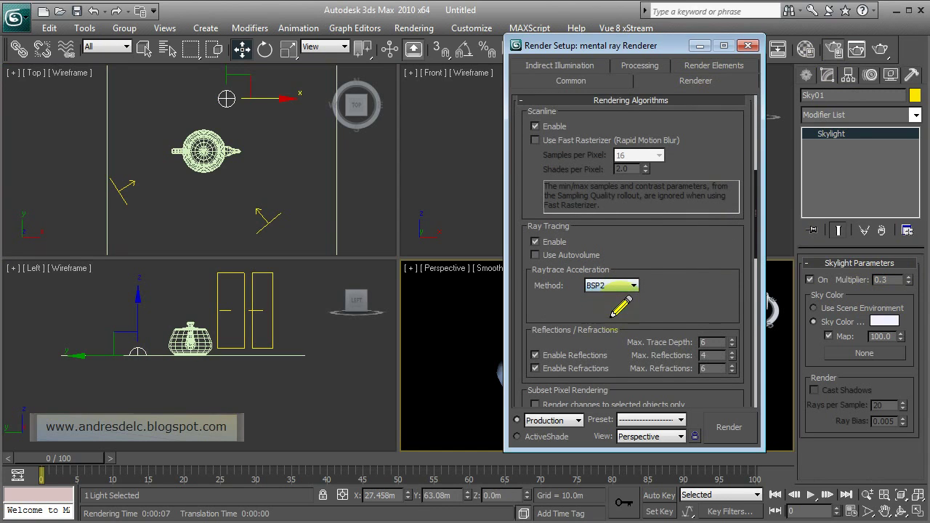
scroll(687, 311, down, 2)
scroll(683, 265, down, 7)
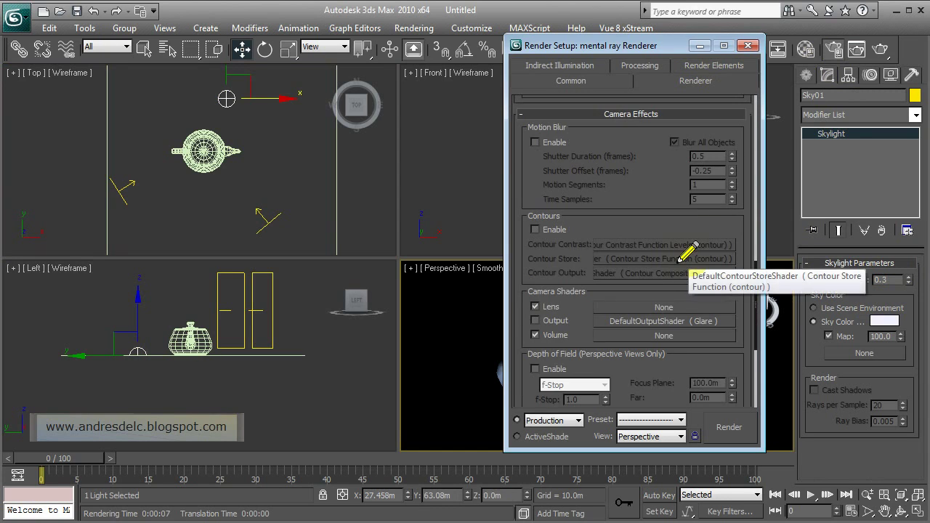
scroll(687, 251, down, 3)
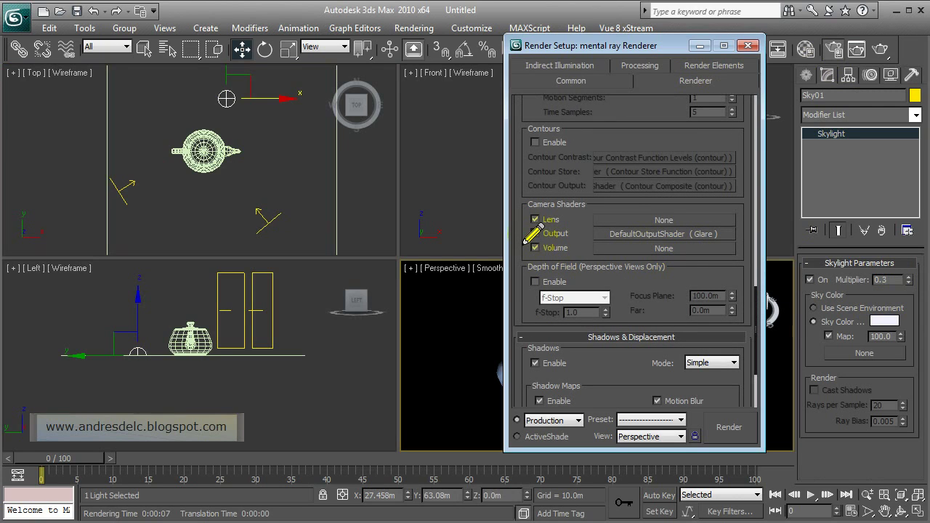
click(805, 49)
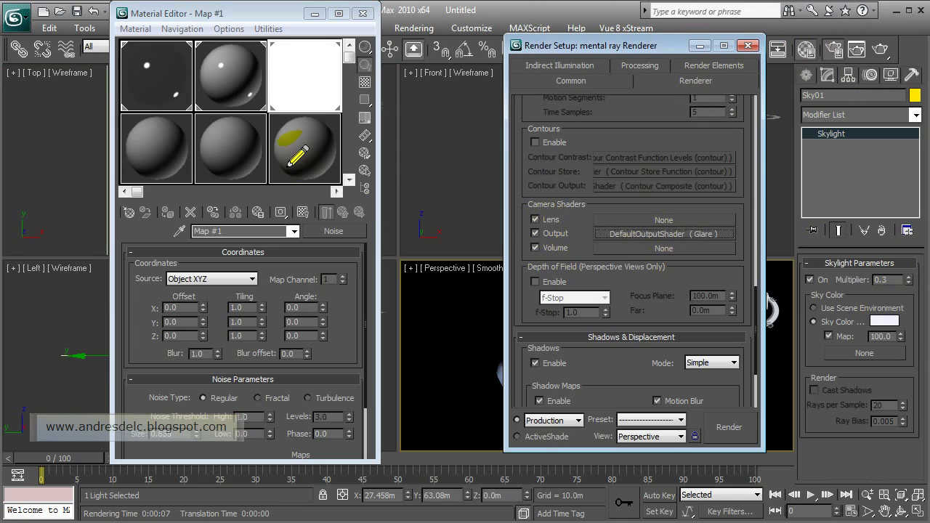
Instance the Glare output shader into a material slot, set Spread 1.3 with Streaks on, and close the editor
drag(652, 239, 301, 150)
click(218, 282)
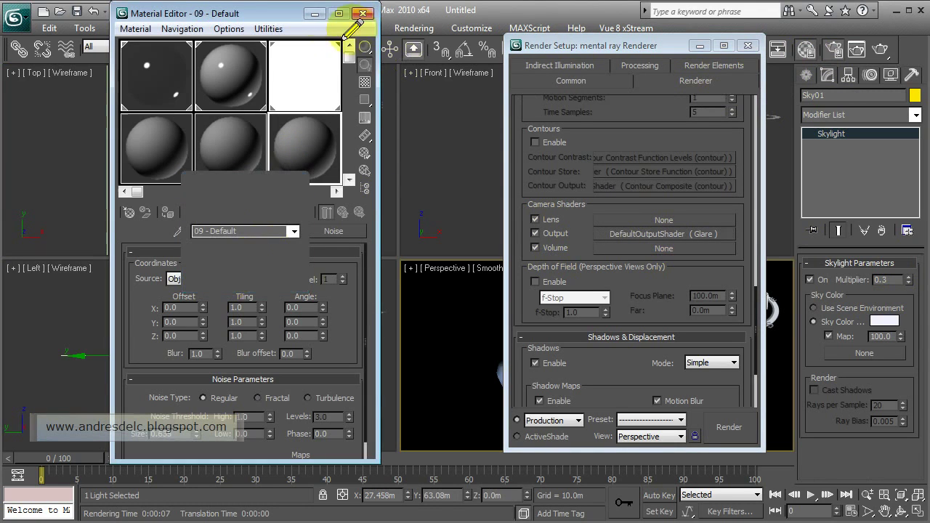
drag(601, 47, 680, 46)
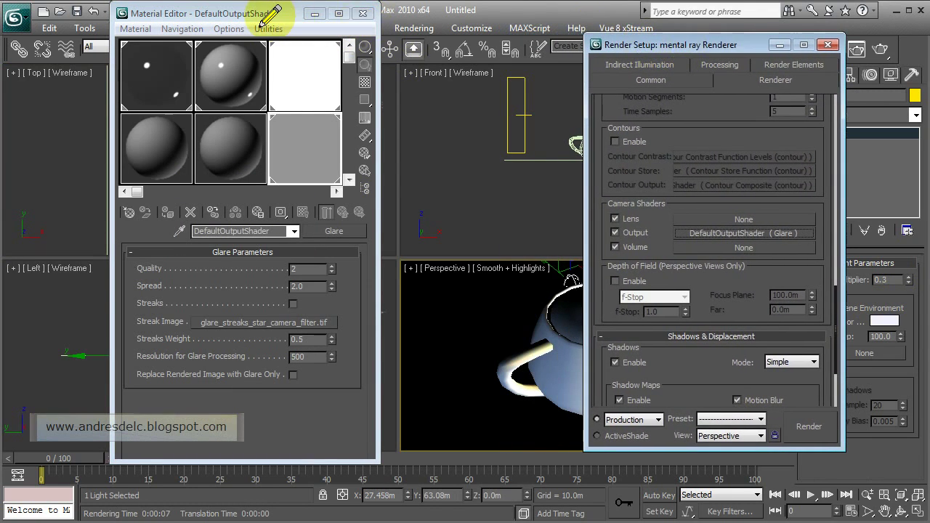
drag(266, 13, 419, 20)
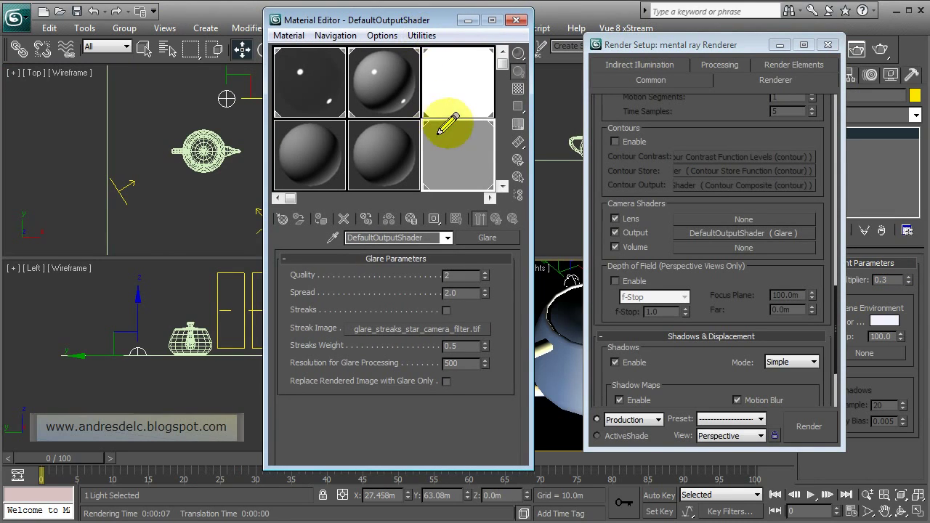
click(459, 292)
text(1.3)
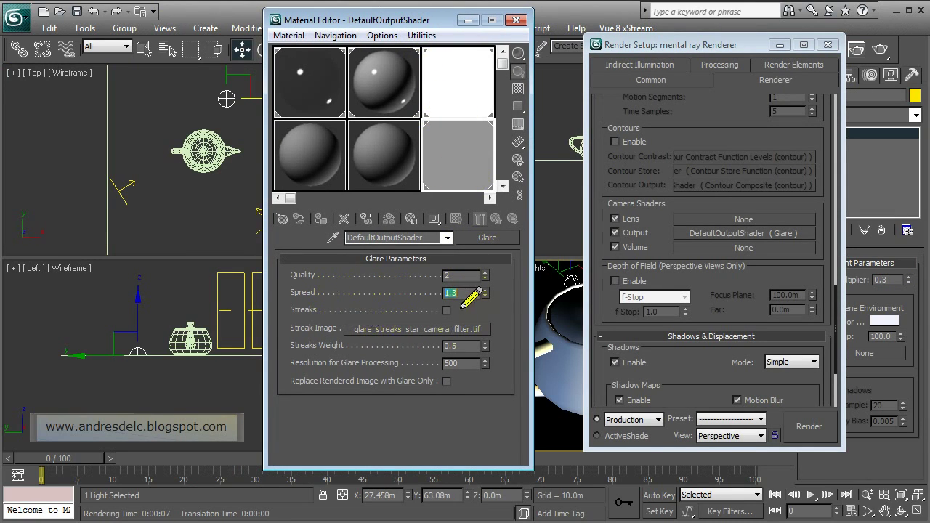
click(446, 345)
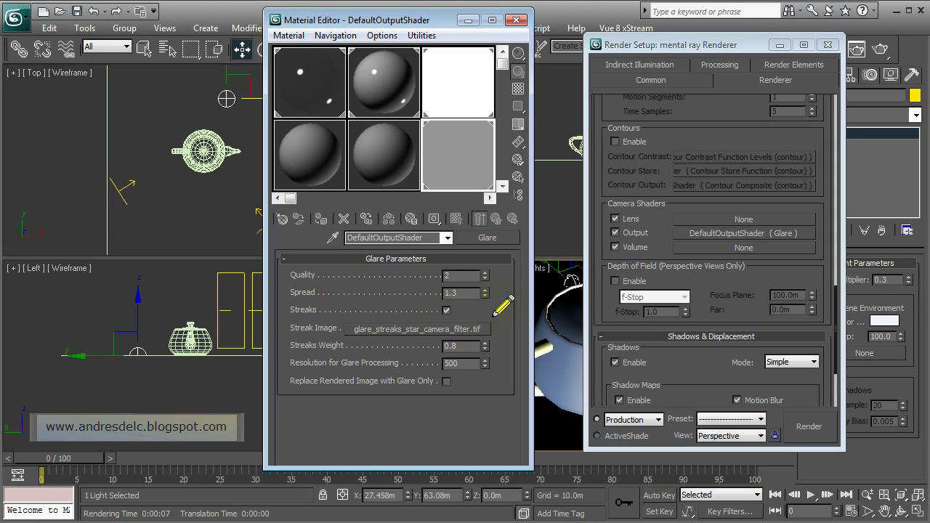
click(521, 20)
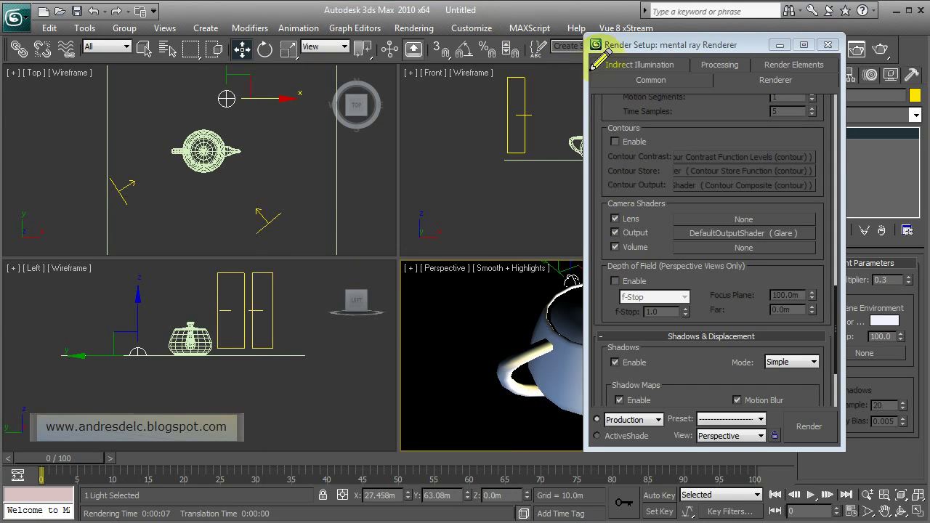
Set antialiasing to High, glossy reflections and soft shadows to 2X, and final gather to Medium
click(829, 45)
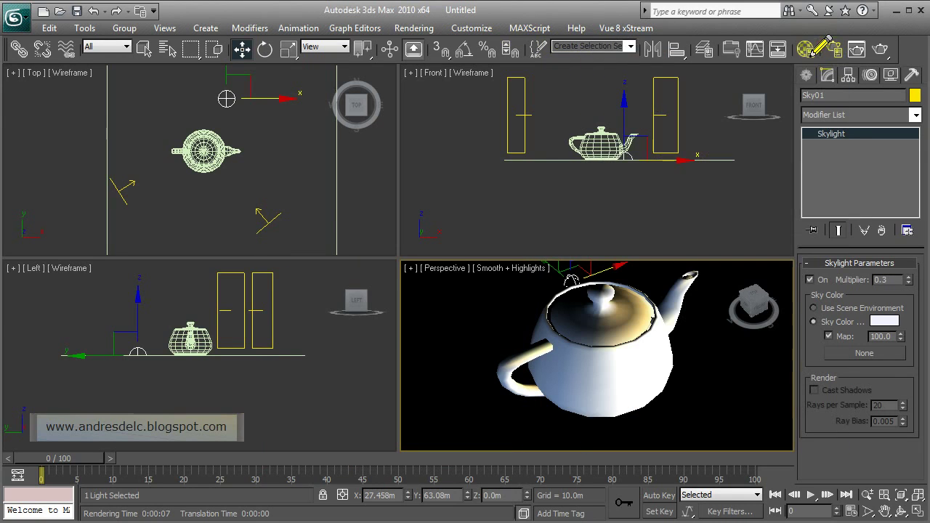
click(833, 49)
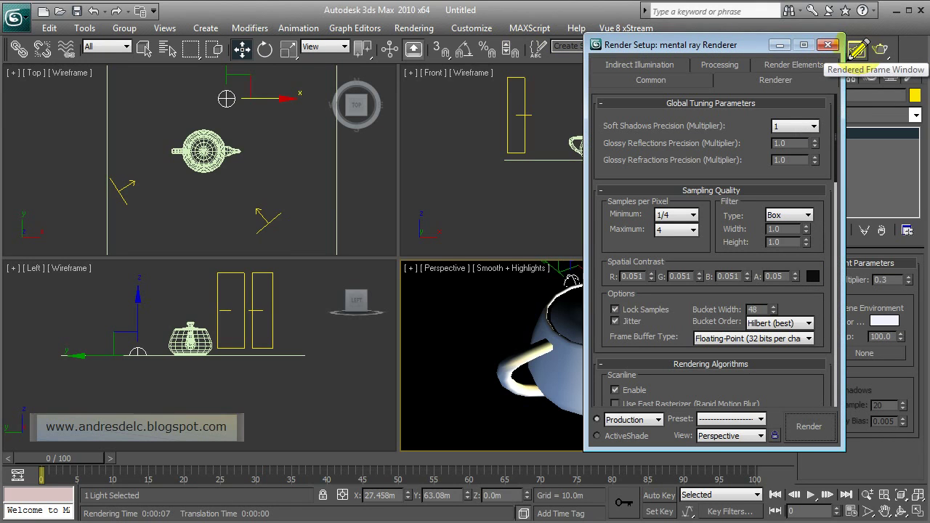
click(857, 50)
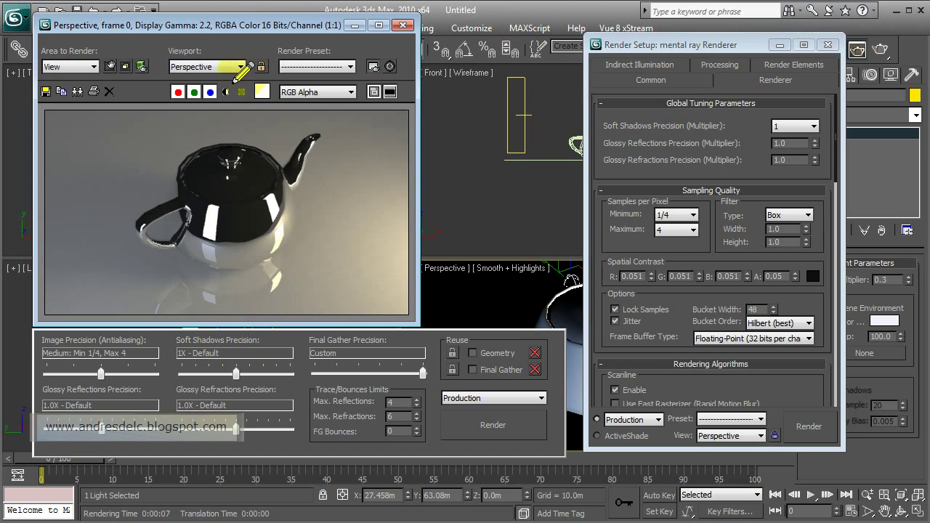
mouse_move(250, 25)
mouse_down()
mouse_move(328, 6)
mouse_move(320, 10)
mouse_up()
double_click(321, 10)
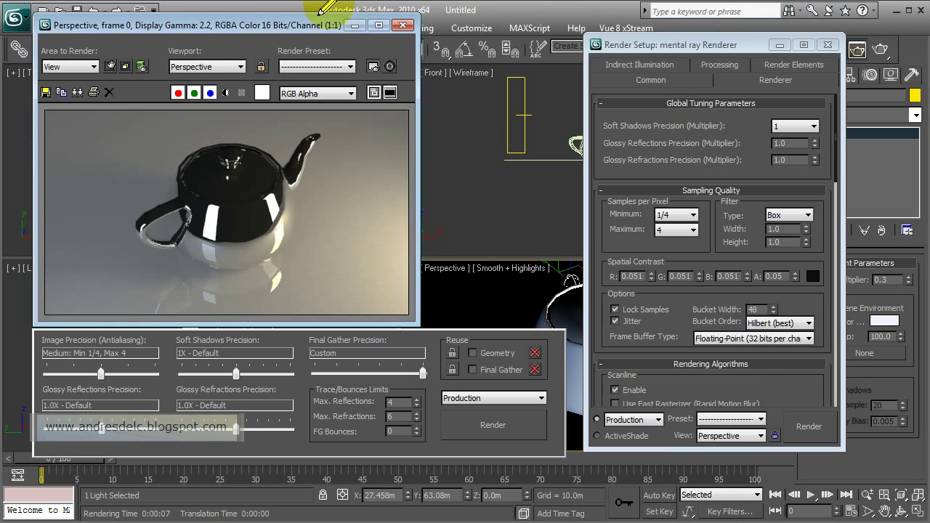
drag(102, 372, 128, 372)
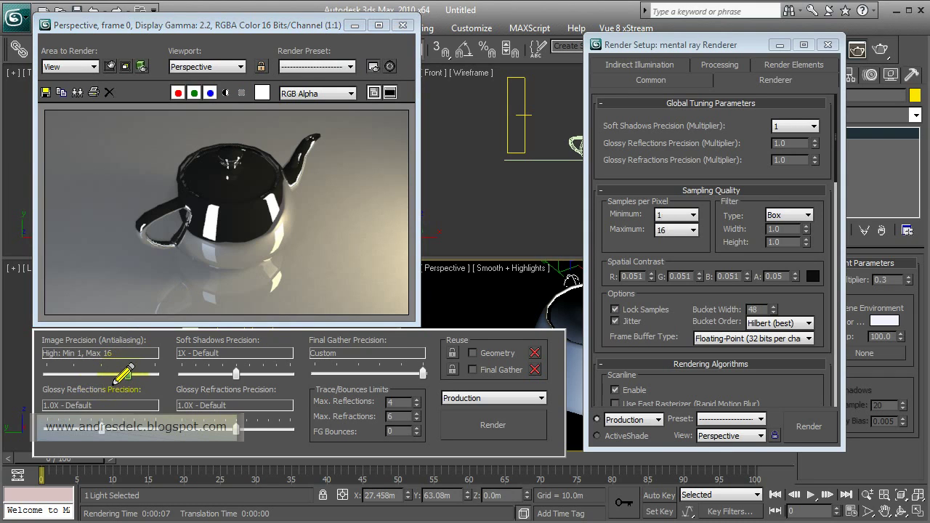
drag(341, 13, 508, 2)
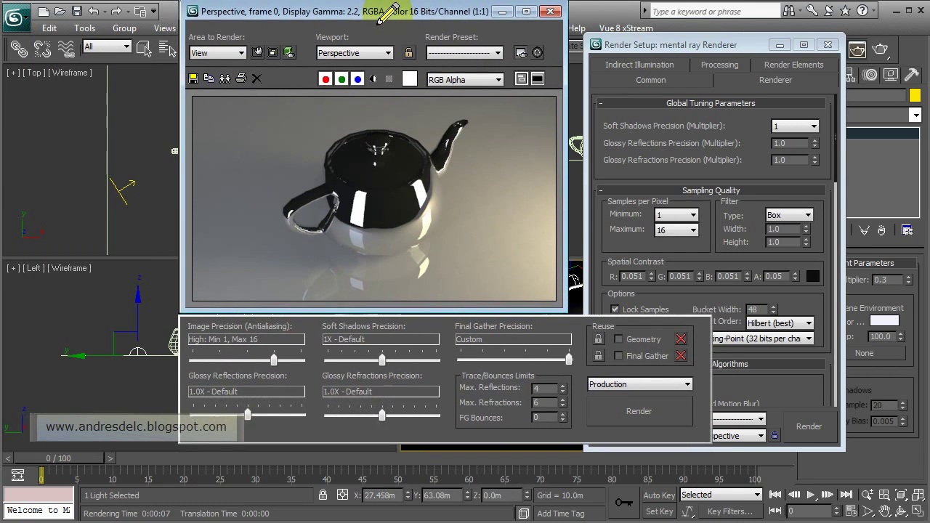
drag(268, 417, 277, 418)
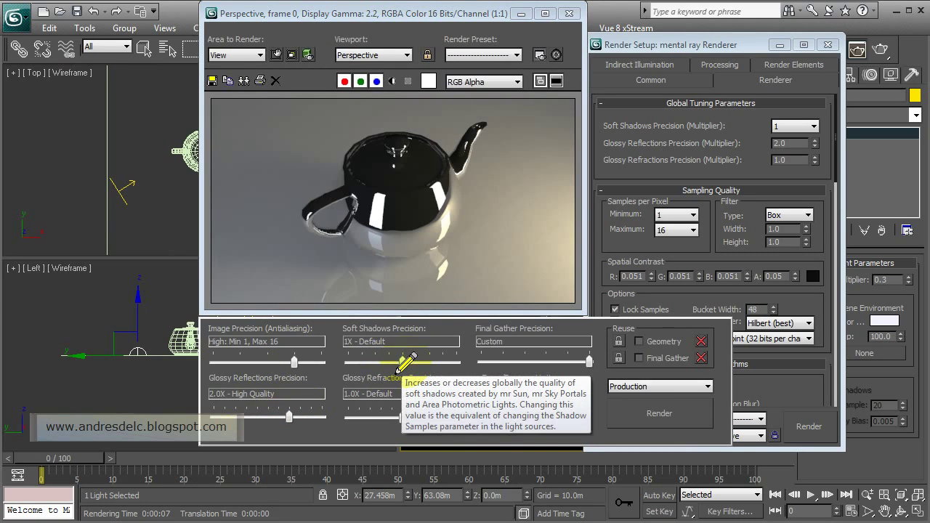
drag(396, 368, 409, 368)
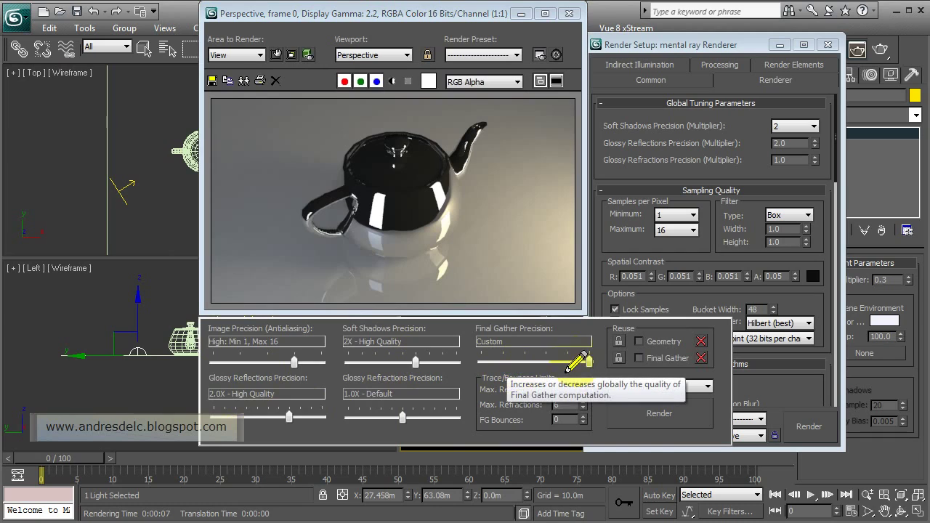
drag(587, 361, 546, 363)
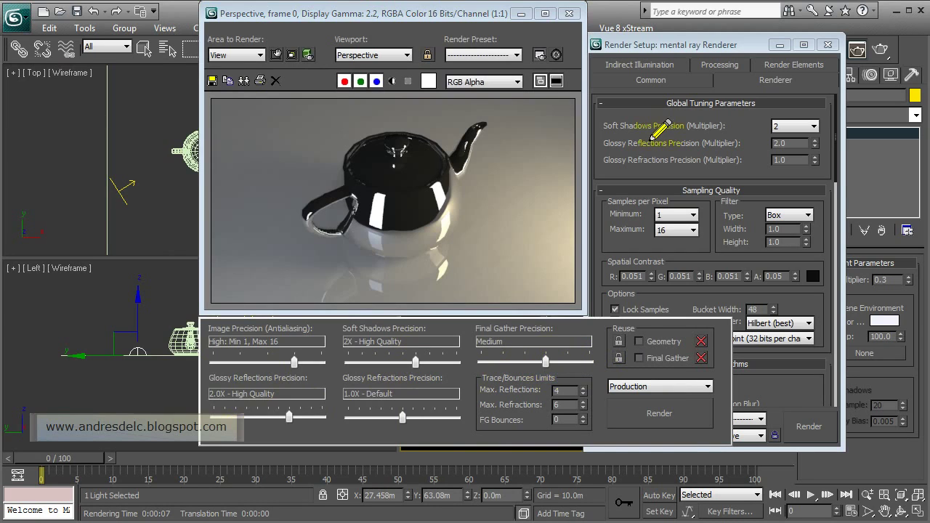
Set the Render Setup antialiasing filter type to Mitchell
click(669, 58)
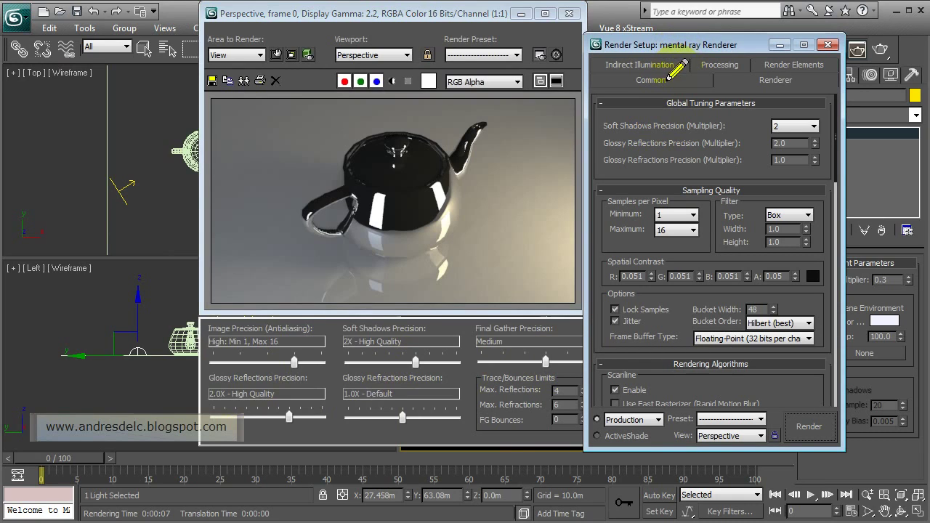
click(786, 215)
click(771, 257)
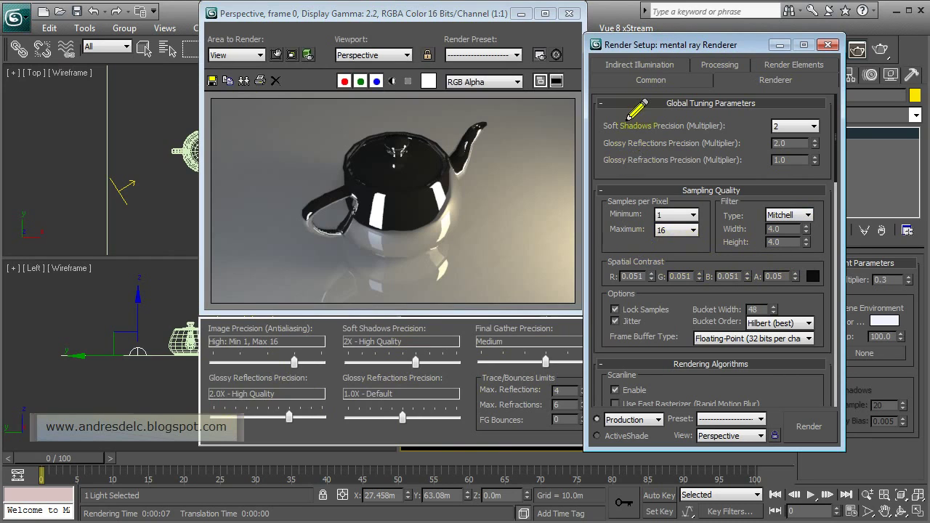
click(640, 81)
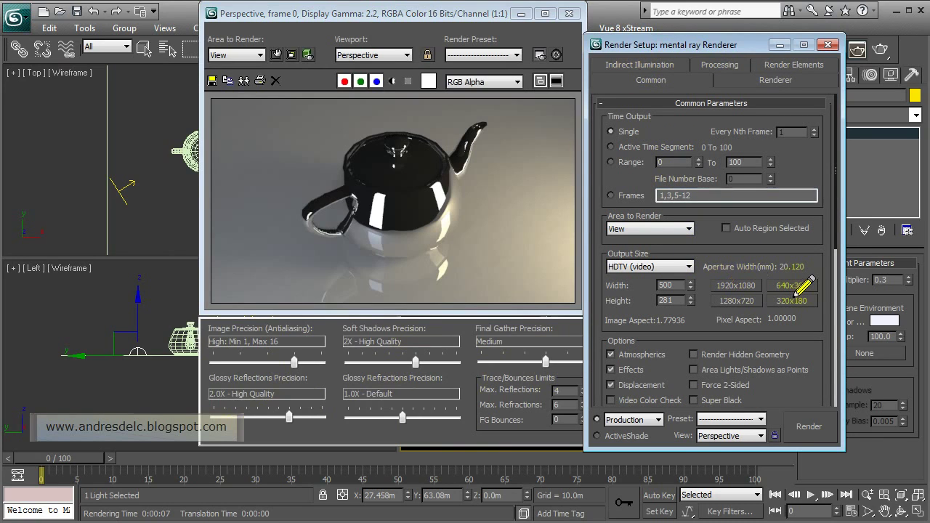
Apply the 640x360 output preset and render the chrome teapot again
click(797, 291)
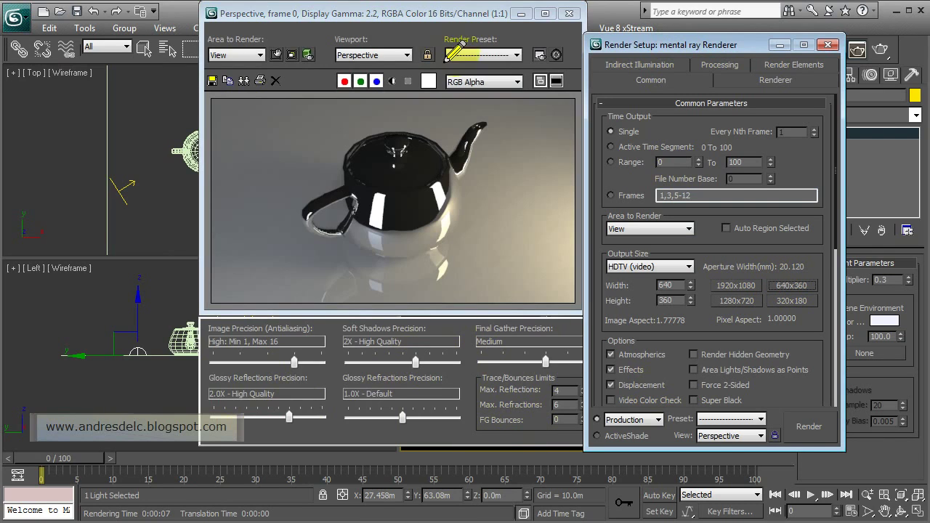
click(830, 45)
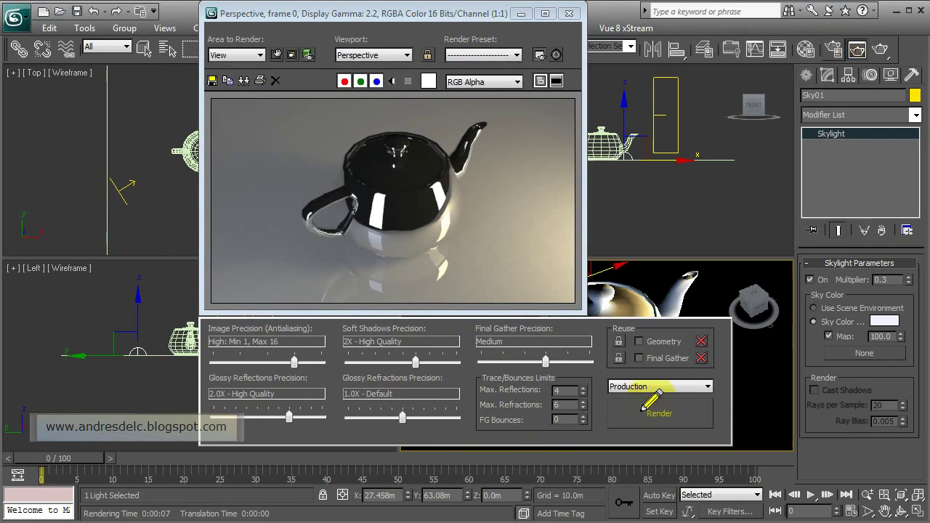
click(660, 410)
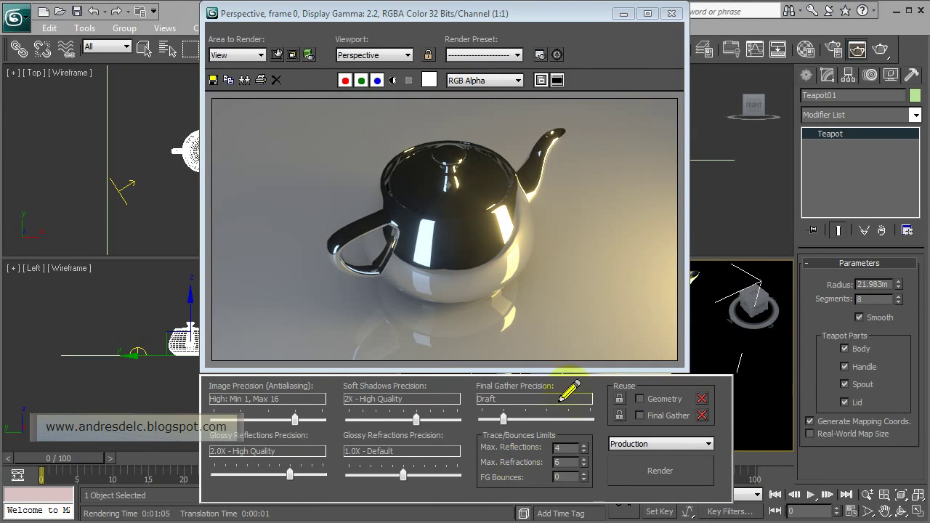
drag(456, 275, 429, 286)
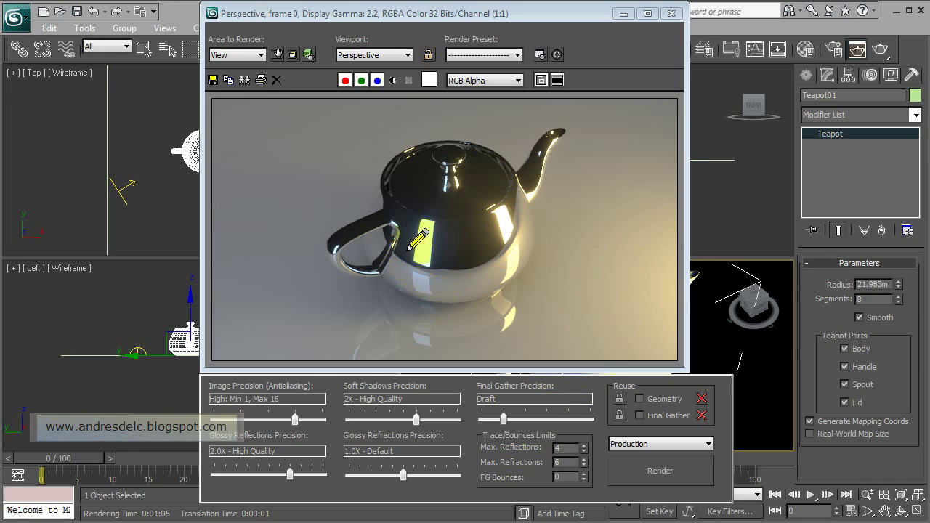